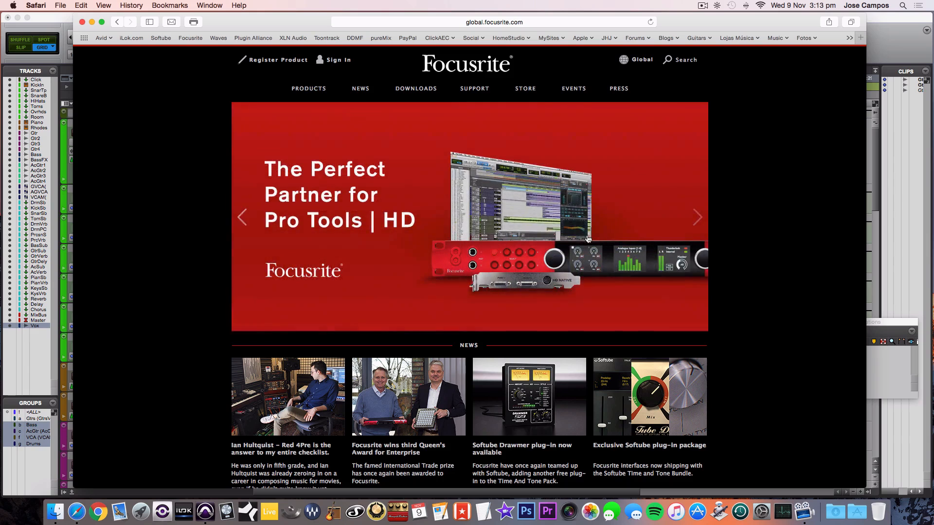
- Browse the Focusrite homepage banners, including the Plug-in Collective offer for BIAS FX LE and the hardware promotions
click(698, 217)
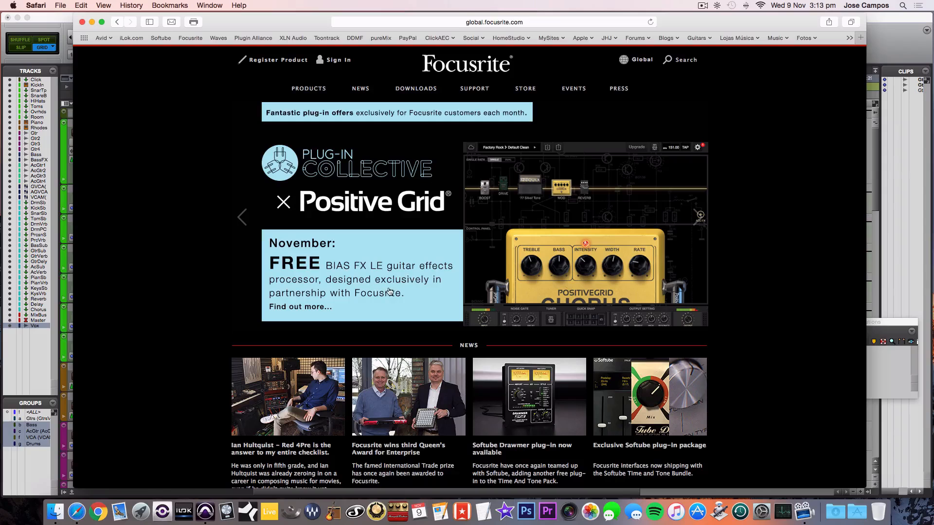
scroll(407, 292, down, 3)
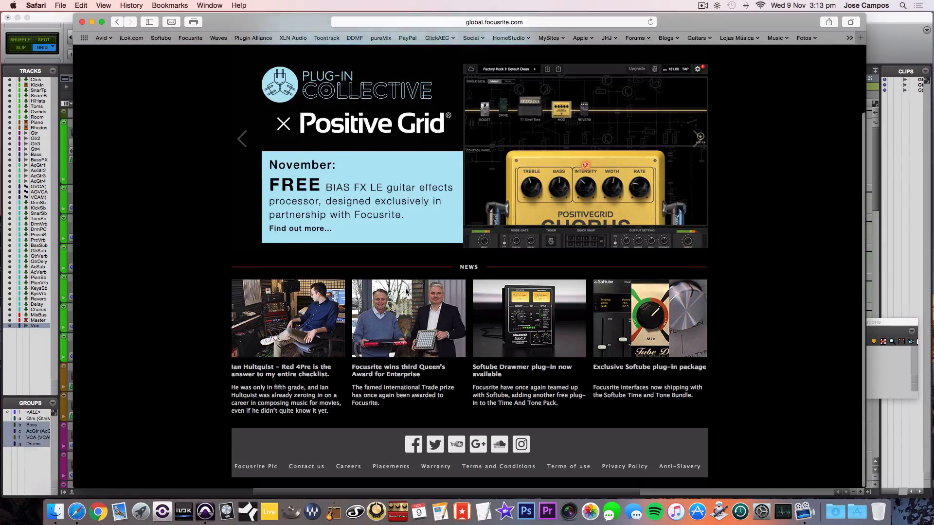
scroll(486, 282, up, 3)
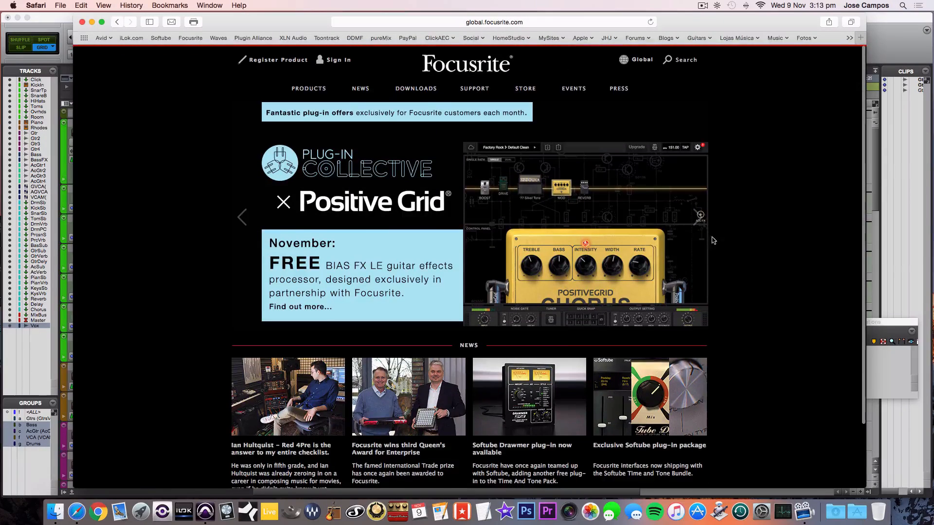
click(243, 218)
click(246, 222)
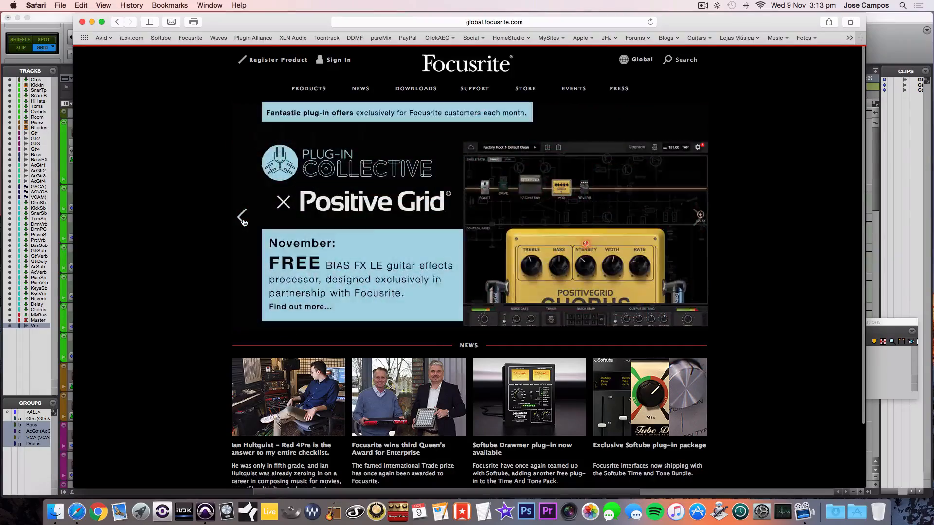
click(246, 222)
click(245, 222)
click(244, 222)
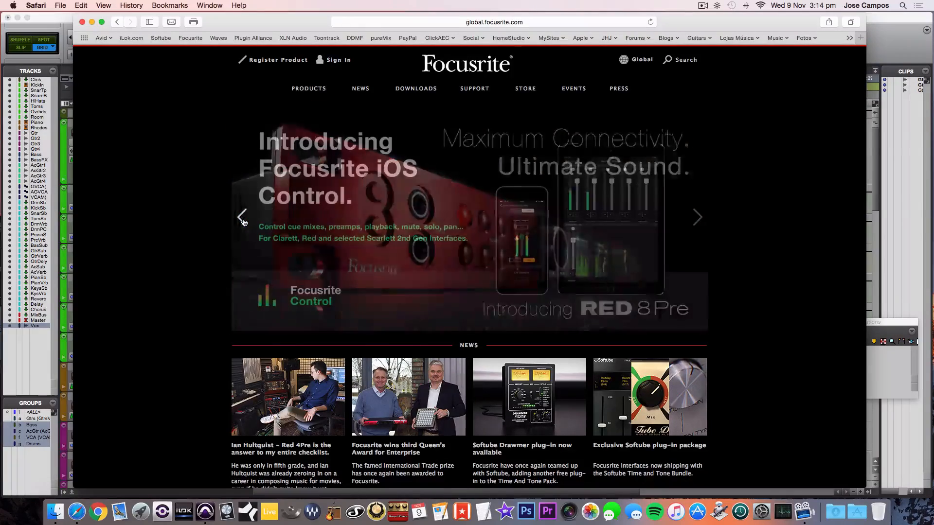
click(244, 222)
click(243, 222)
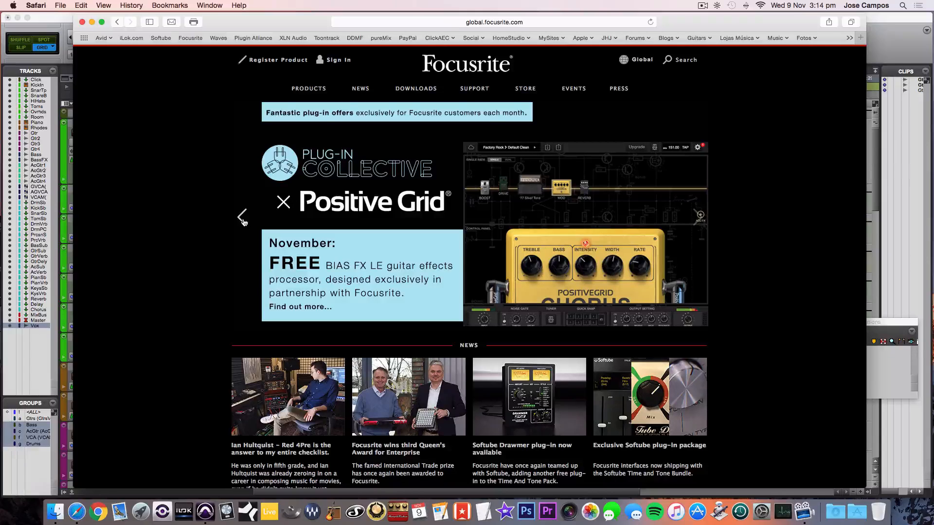
click(242, 217)
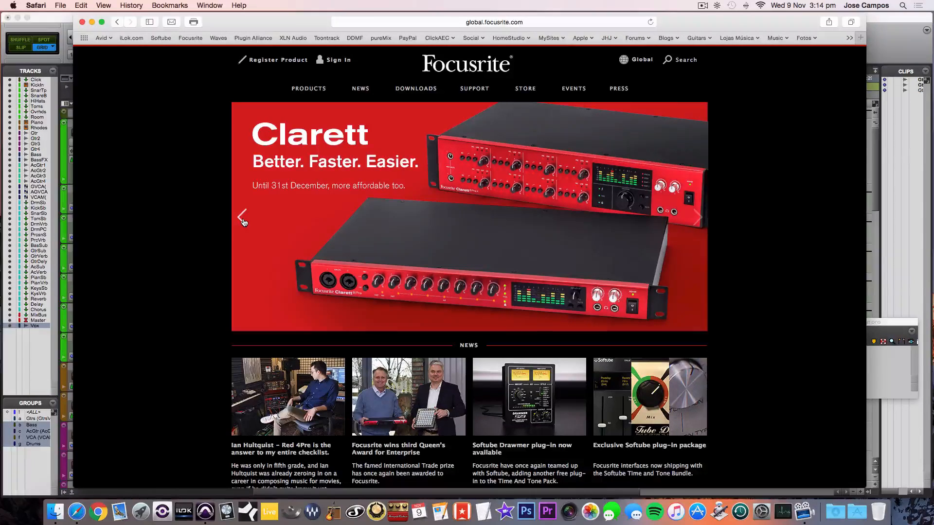
click(242, 217)
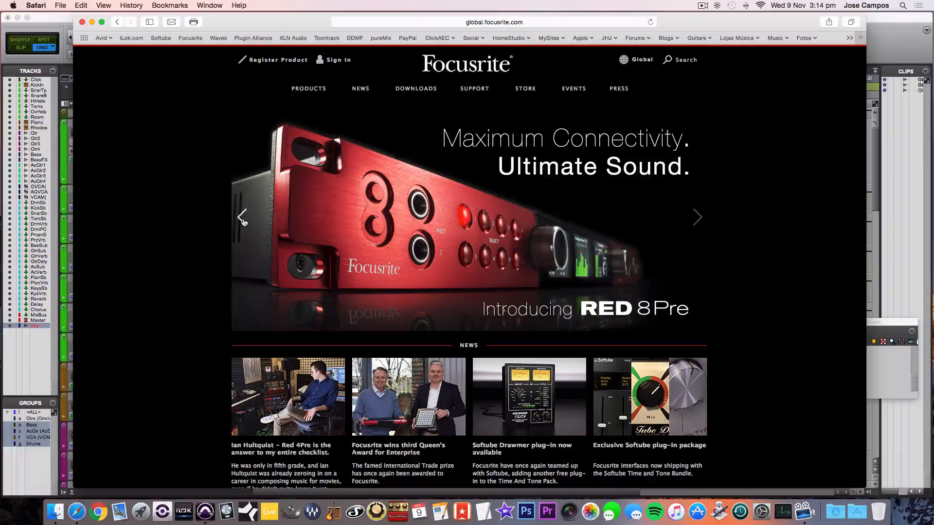
- Switch to the Pro Tools session, open the BIAS FX insert on track Gtr3 and reposition its plug-in window
click(92, 21)
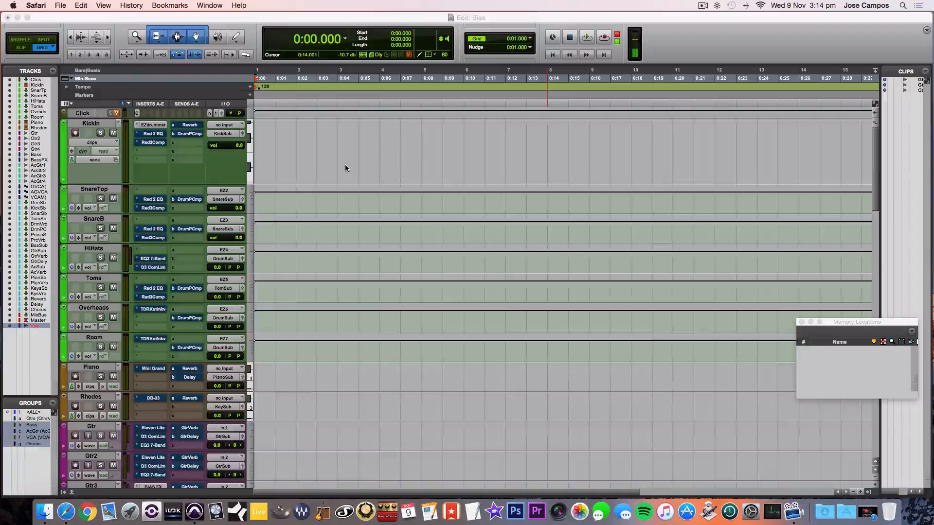
scroll(345, 168, down, 5)
click(164, 291)
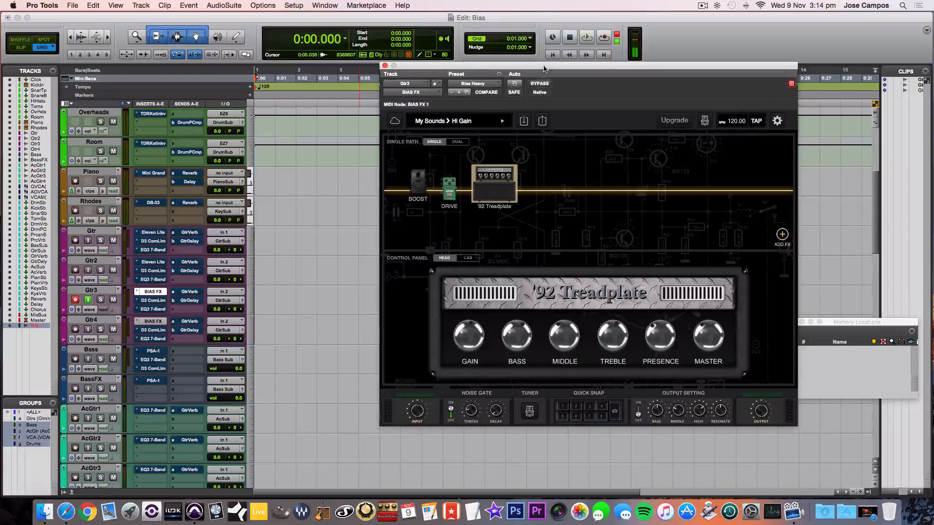
drag(546, 69, 465, 71)
- Review the amp categories and replace the '92 Treadplate with the low-gain '77 Silver Tone amp
mouse_move(423, 188)
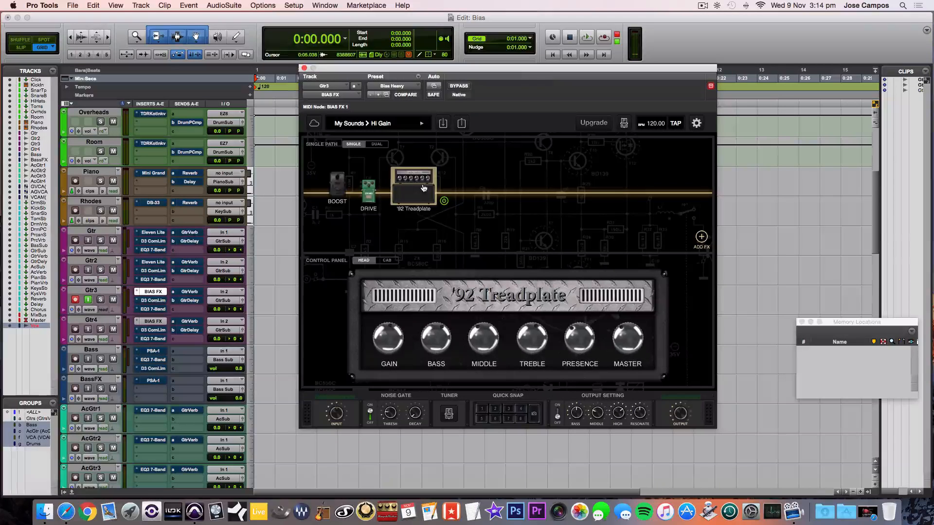
double_click(424, 188)
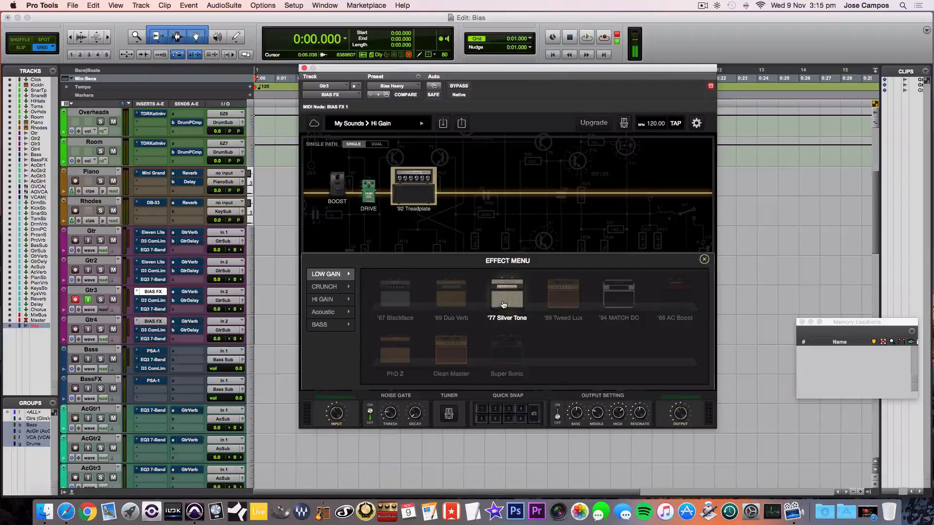
click(324, 286)
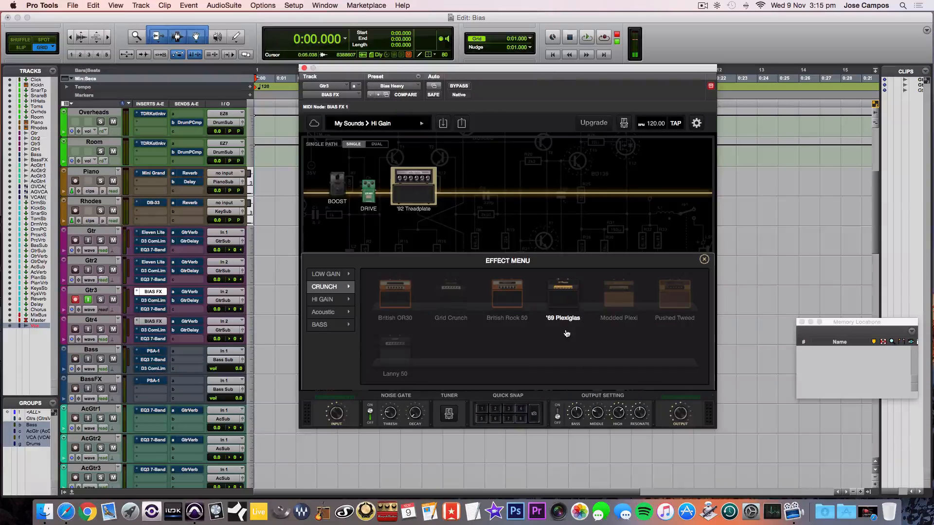
click(334, 300)
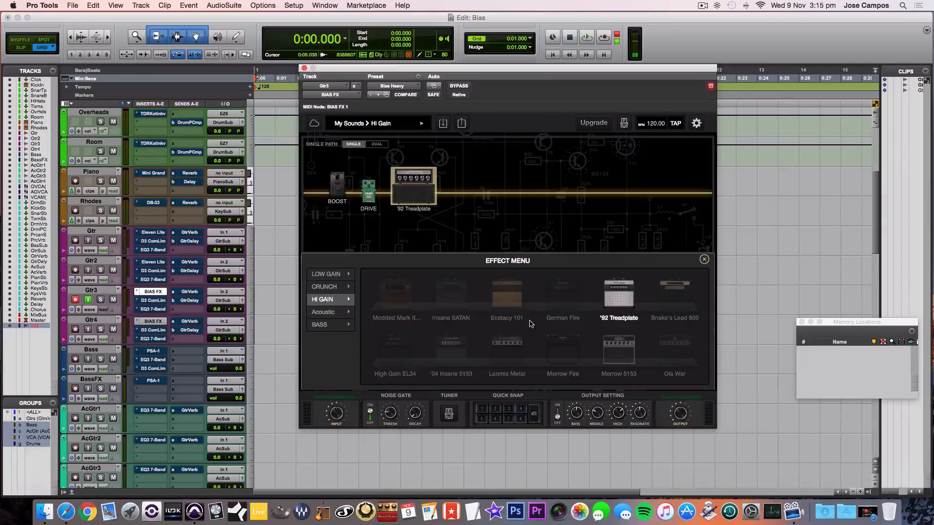
click(327, 312)
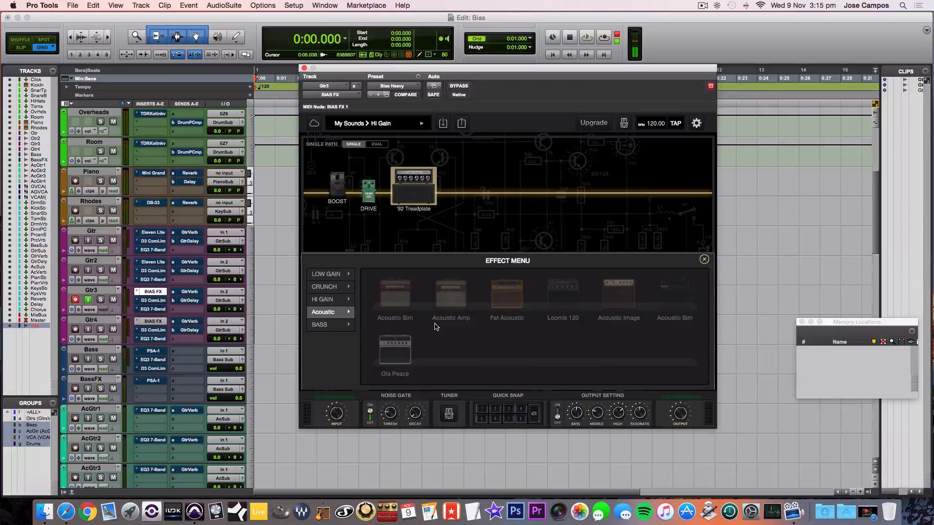
click(336, 325)
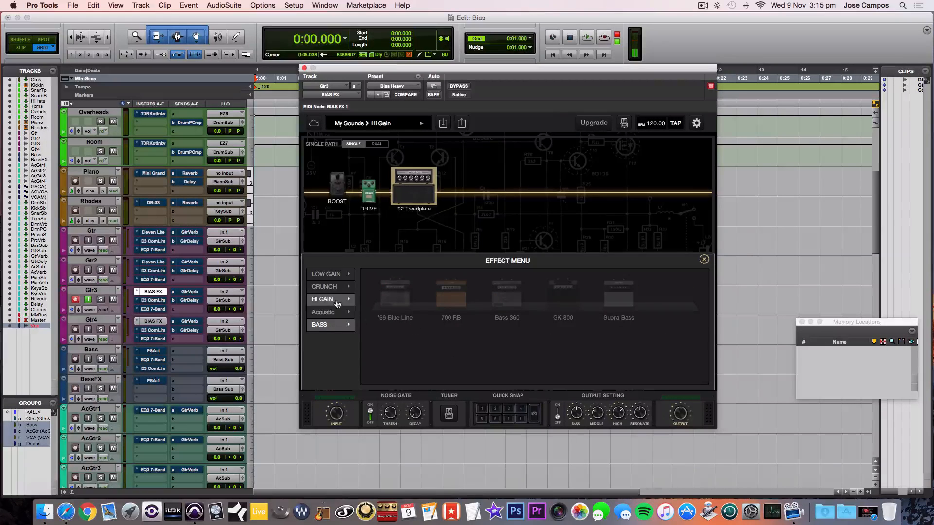
click(335, 276)
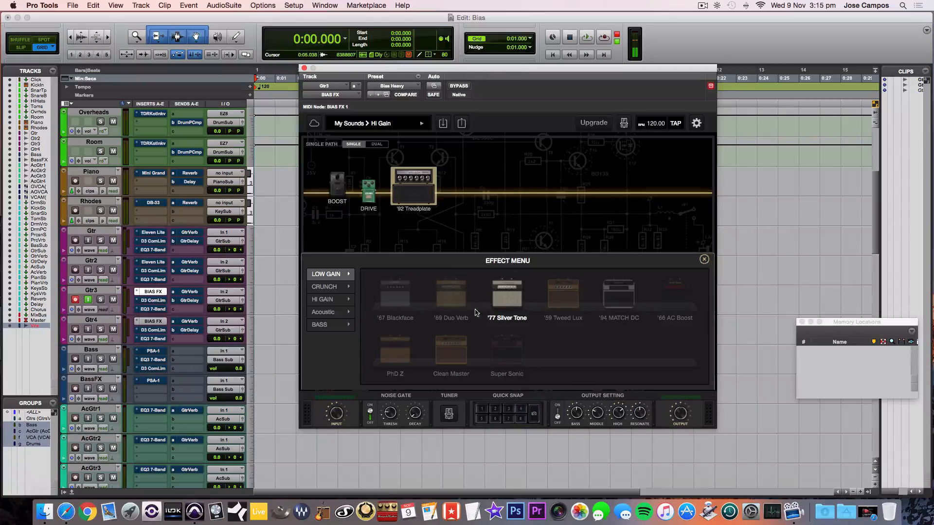
click(503, 307)
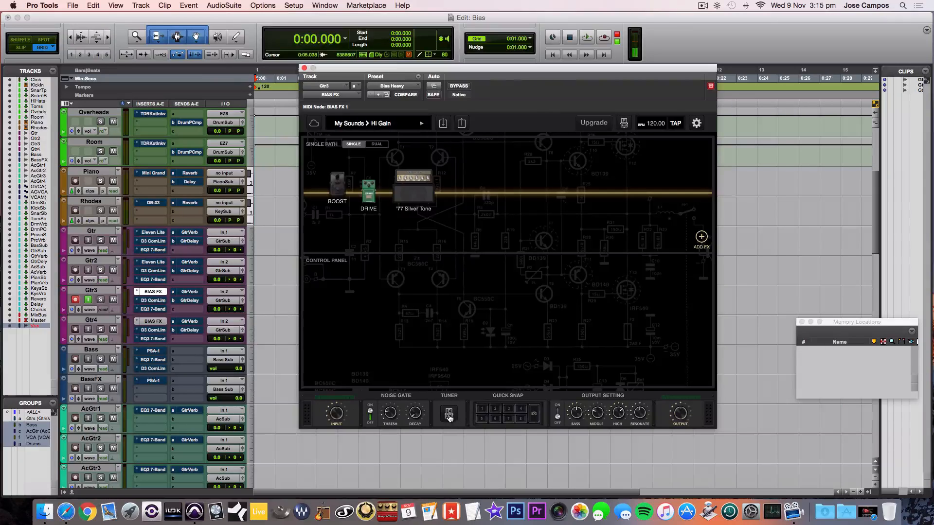
- Show and dismiss the plug-in's tuner, and view the controls of the Boost and Drive pedals
click(449, 416)
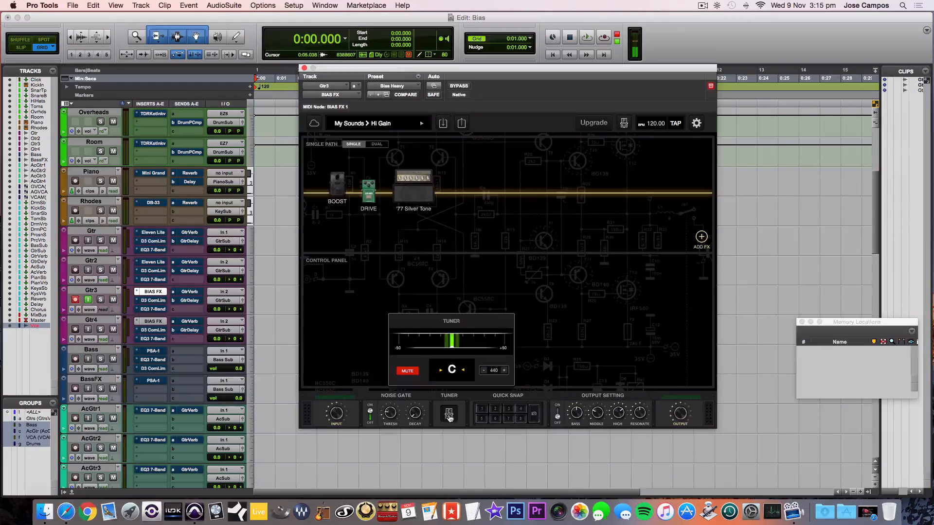
click(449, 415)
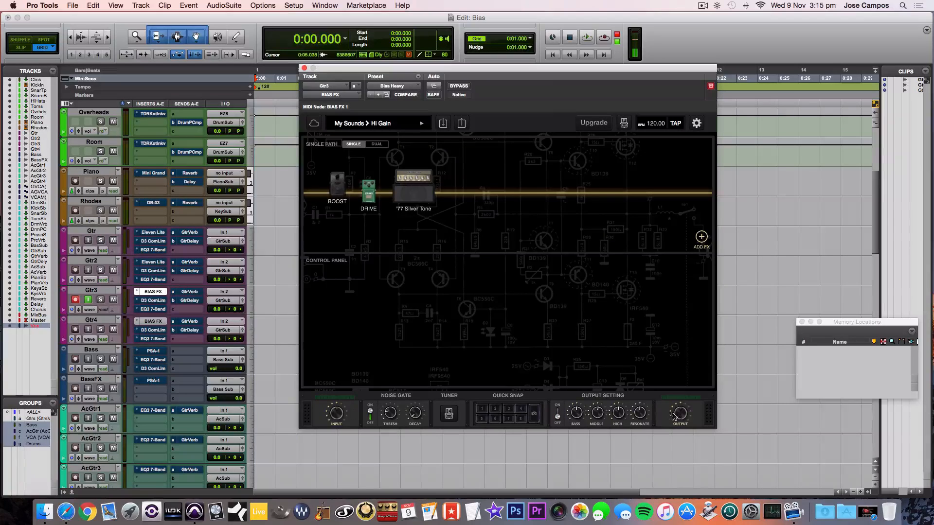
click(341, 189)
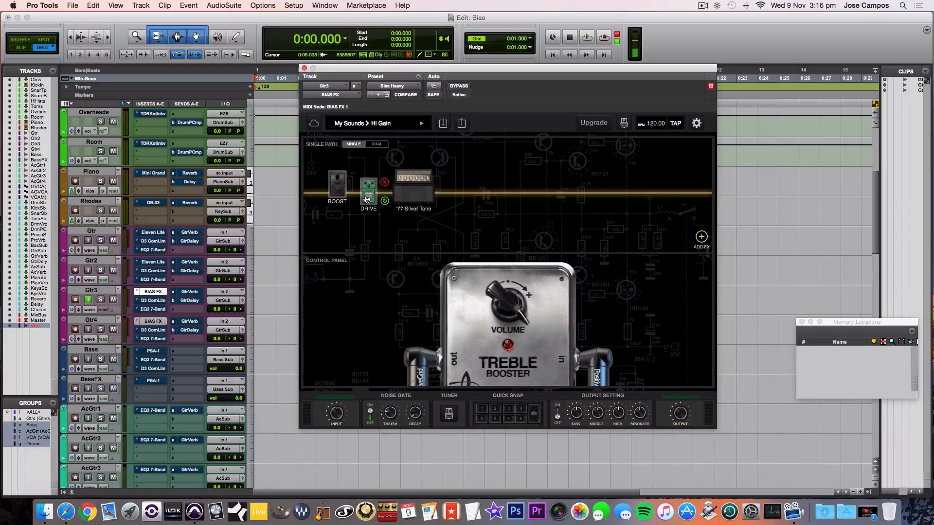
click(367, 198)
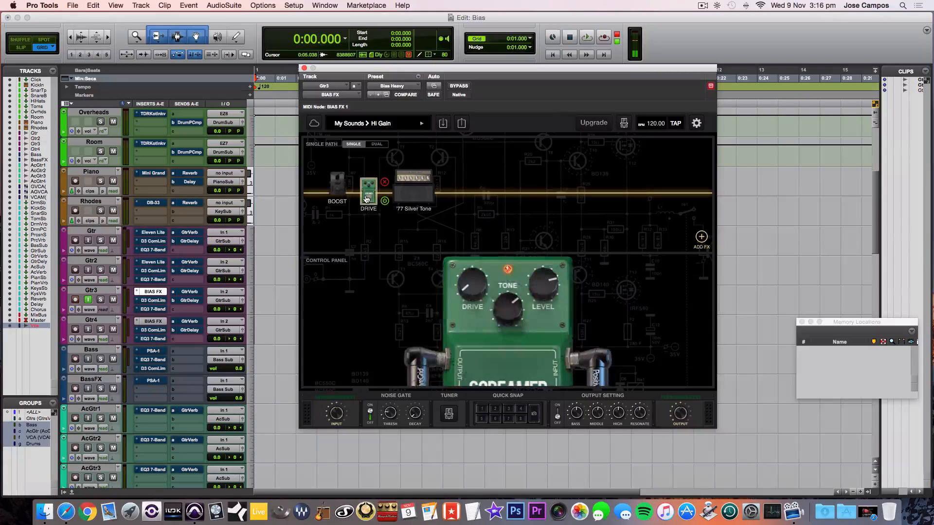
- Bypass the Drive pedal in the signal chain
click(379, 202)
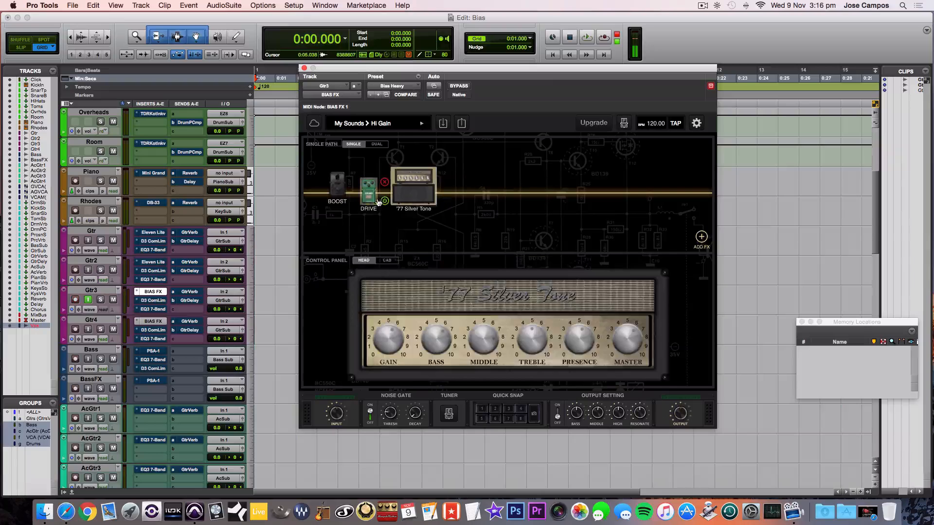
click(379, 202)
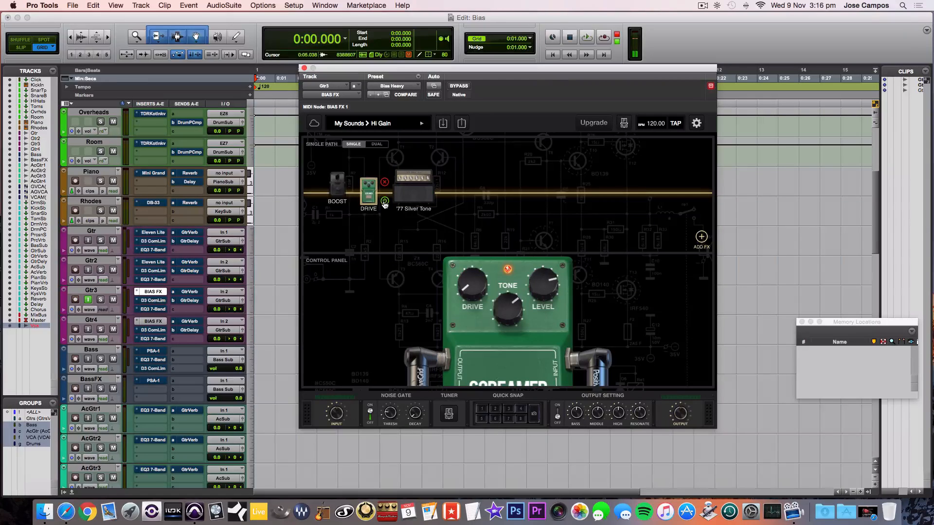
click(384, 204)
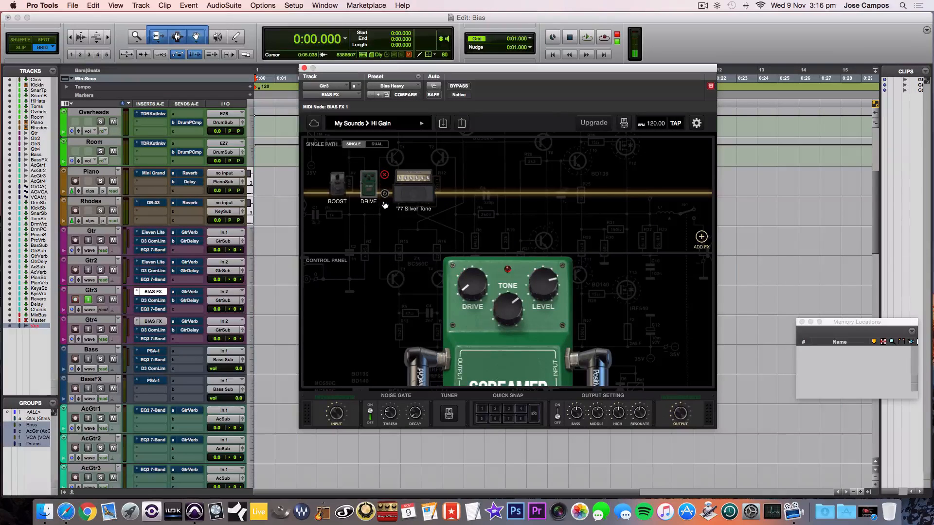
- Toggle the Treble Booster pedal on and off to demonstrate its bypass switch
click(340, 197)
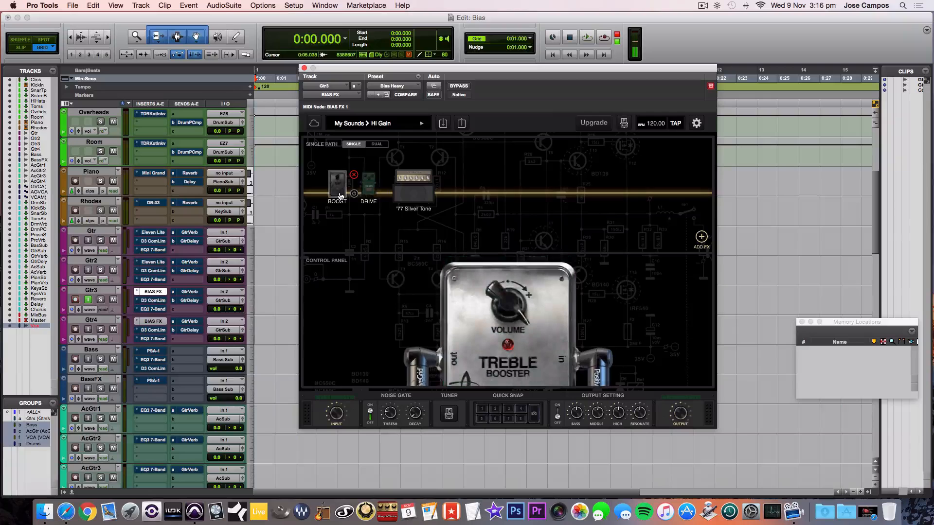
click(506, 349)
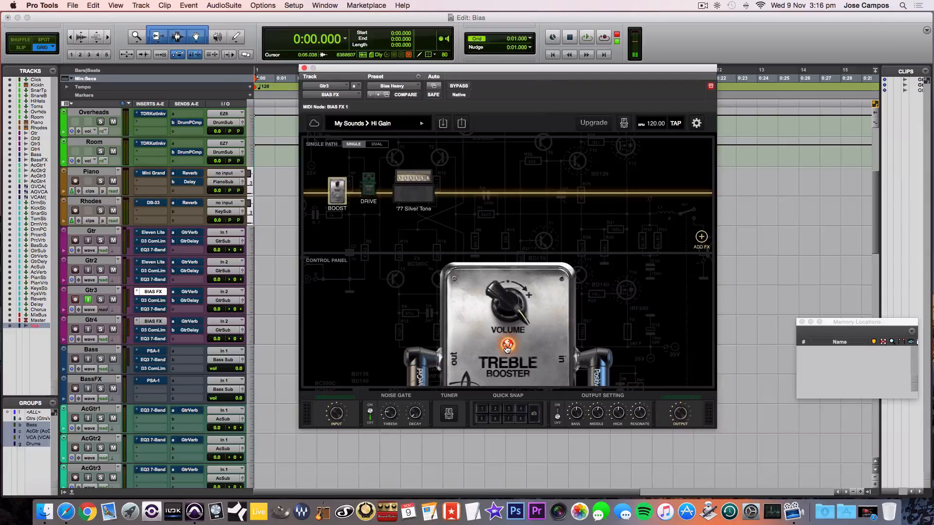
click(506, 349)
click(507, 349)
click(508, 347)
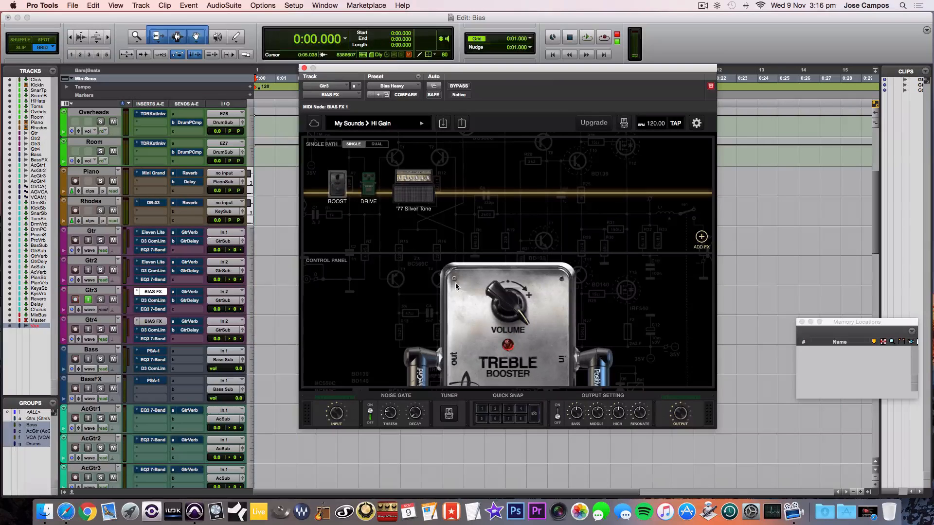
- Raise the Master level on the '77 Silver Tone amp head
click(418, 197)
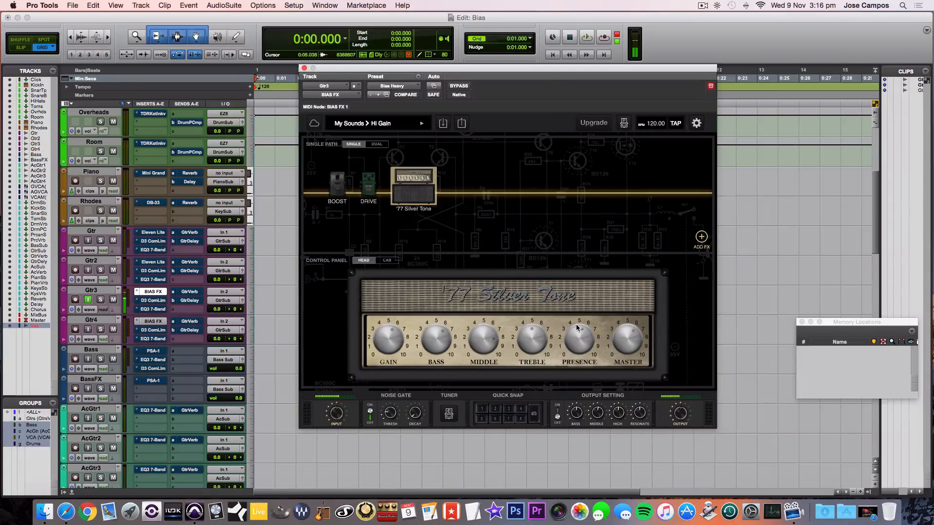
drag(621, 340, 621, 325)
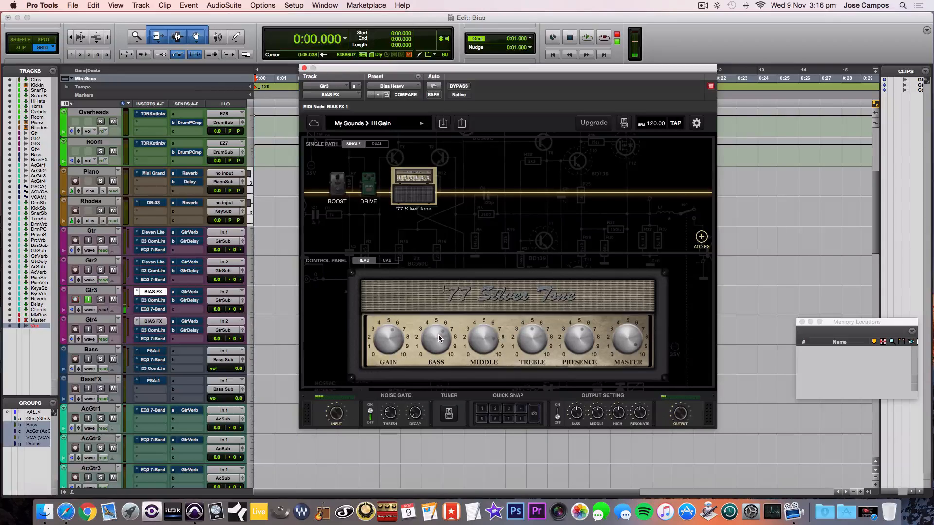
click(397, 338)
- Look through the amp's cabinet models and set the cabinet to 8x10 Bass Super
click(391, 262)
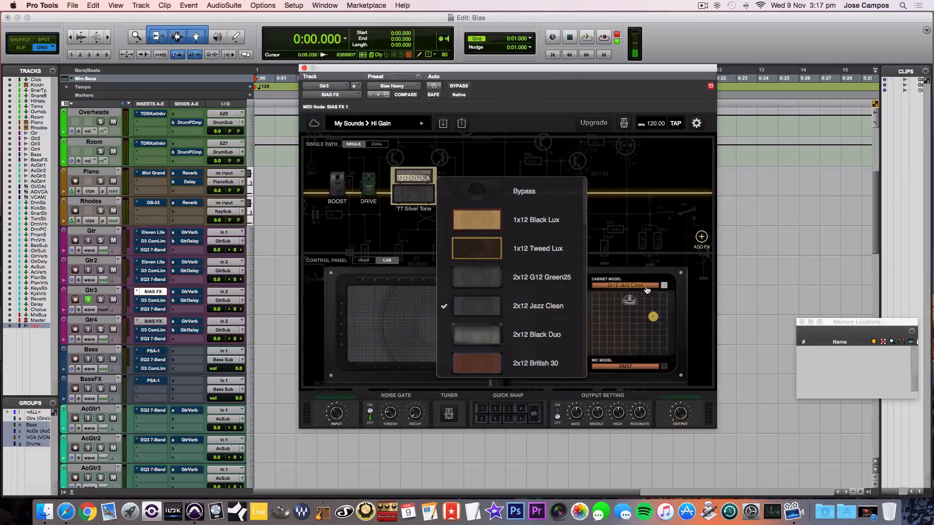
scroll(544, 285, down, 10)
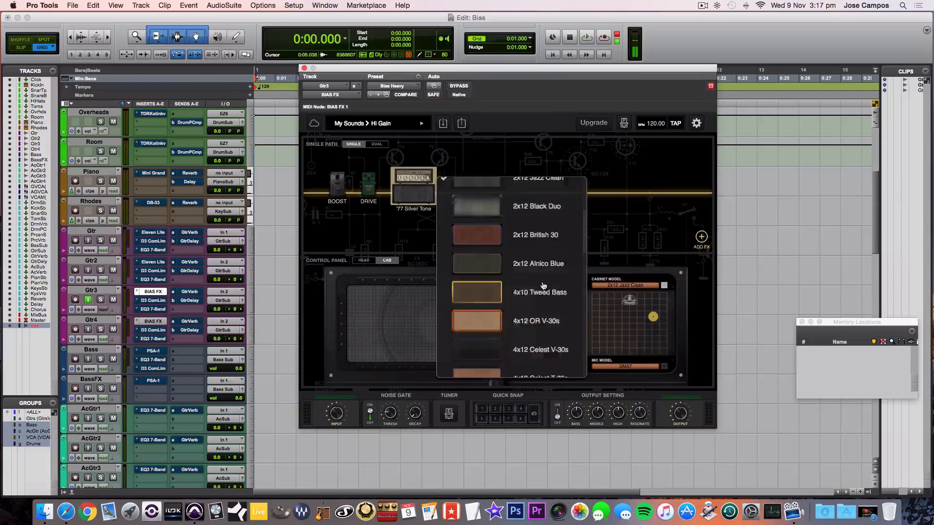
scroll(543, 286, down, 8)
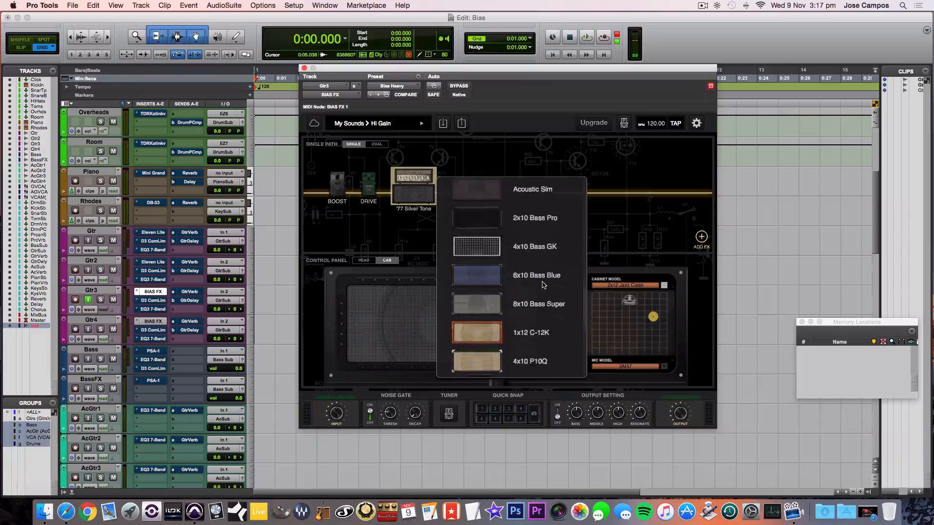
click(535, 270)
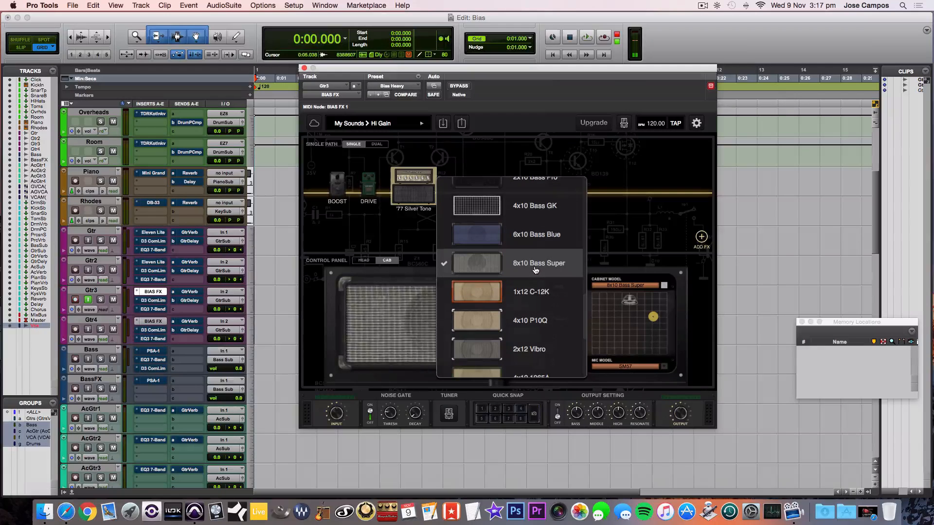
- Audition the 4x12 Celest V-30s, 2x12 G12 Green25 and 1x12 Tweed Lux cabinets, and set the cabinet to 2x12 Jazz Clean
scroll(535, 272, up, 5)
scroll(535, 274, up, 2)
click(534, 274)
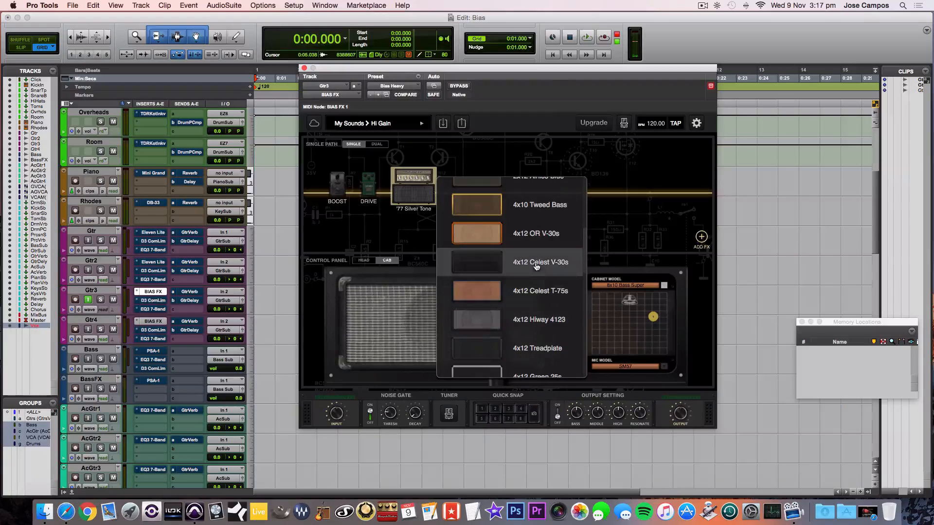
scroll(535, 275, up, 10)
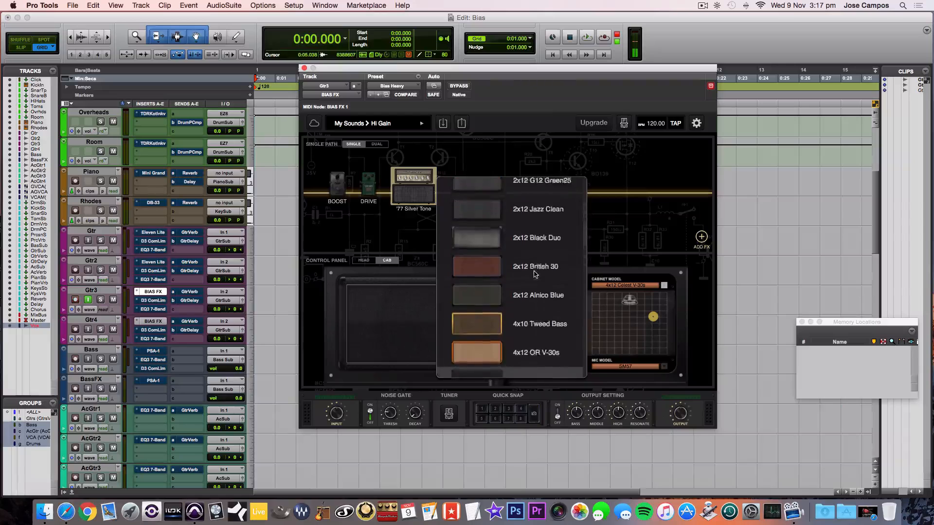
click(535, 275)
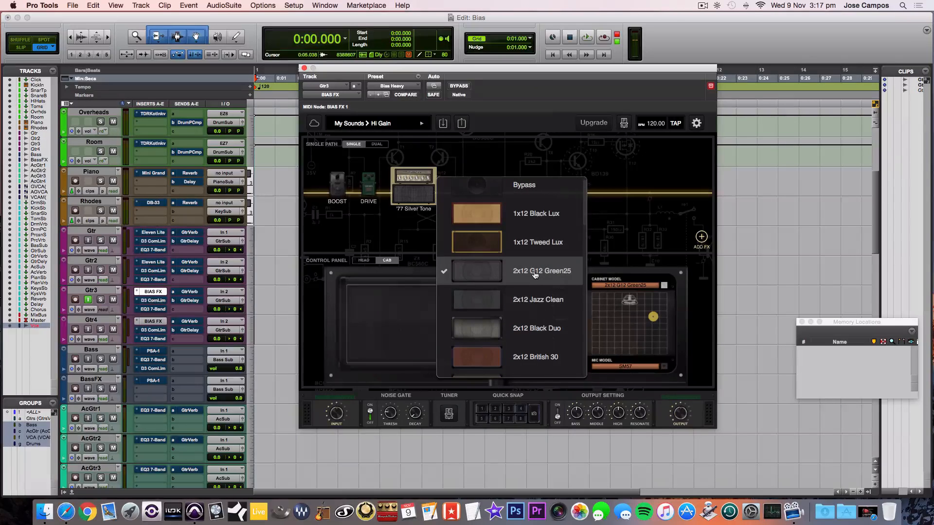
click(536, 253)
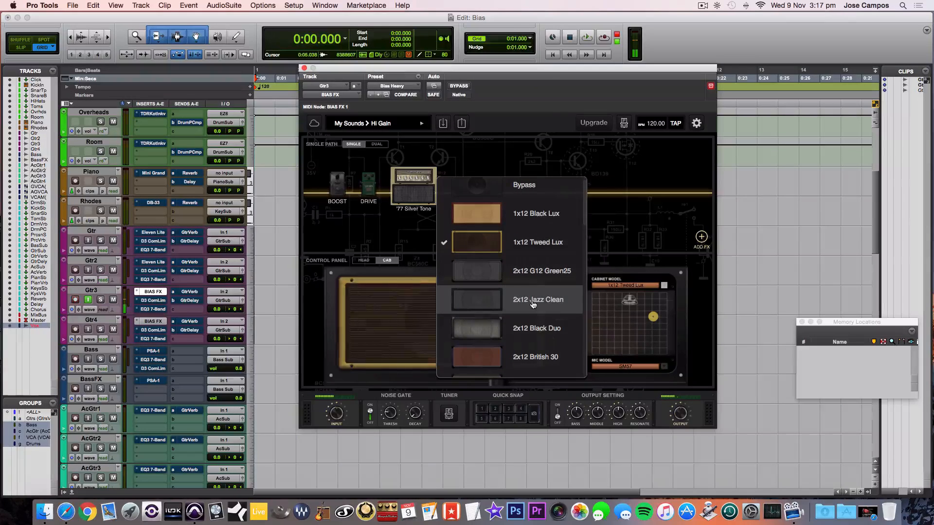
click(538, 301)
click(607, 313)
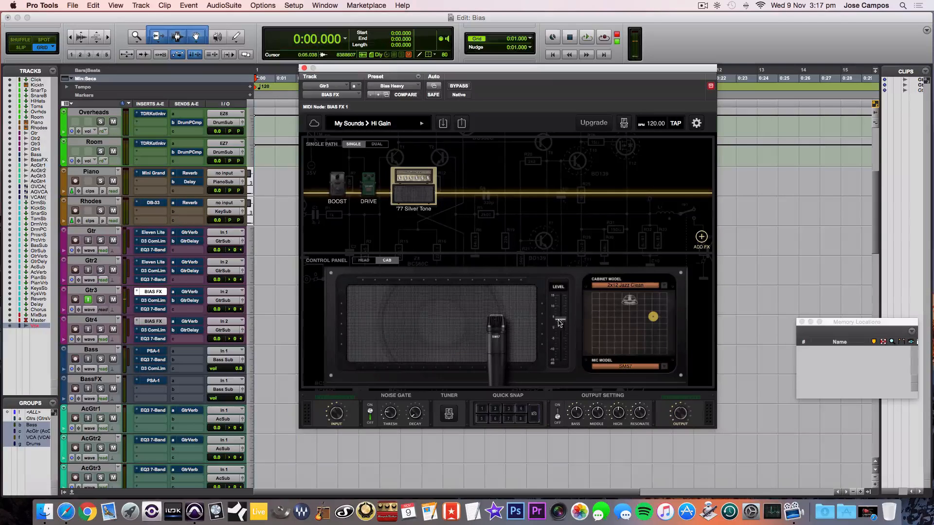
- Set the cabinet's microphone to C414 and move it to a different position in front of the speaker
click(626, 366)
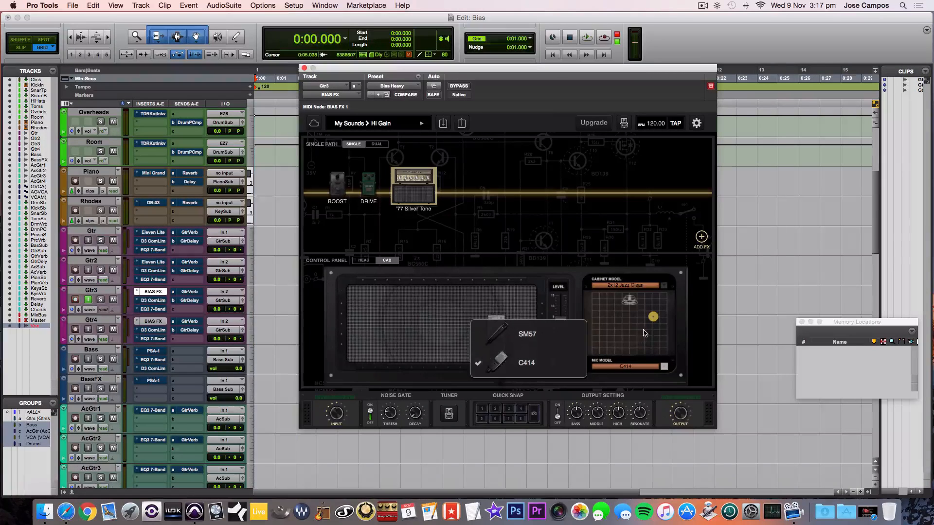
click(543, 365)
drag(498, 357, 431, 324)
mouse_move(628, 316)
mouse_down()
mouse_move(626, 365)
mouse_move(627, 294)
mouse_move(640, 330)
mouse_up()
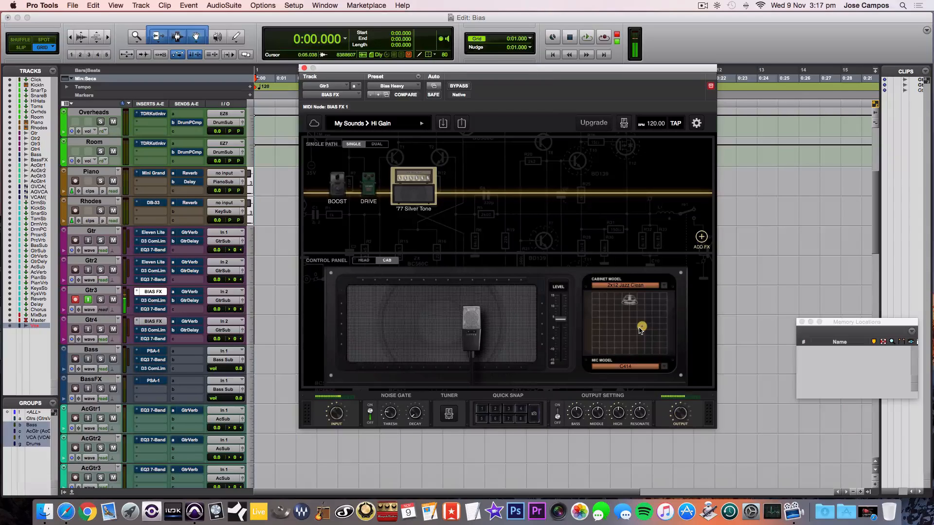
- Look through the available effect pedals in the Gate, Comp, Boost, Drive, EQ, Mod and Delay categories
click(702, 238)
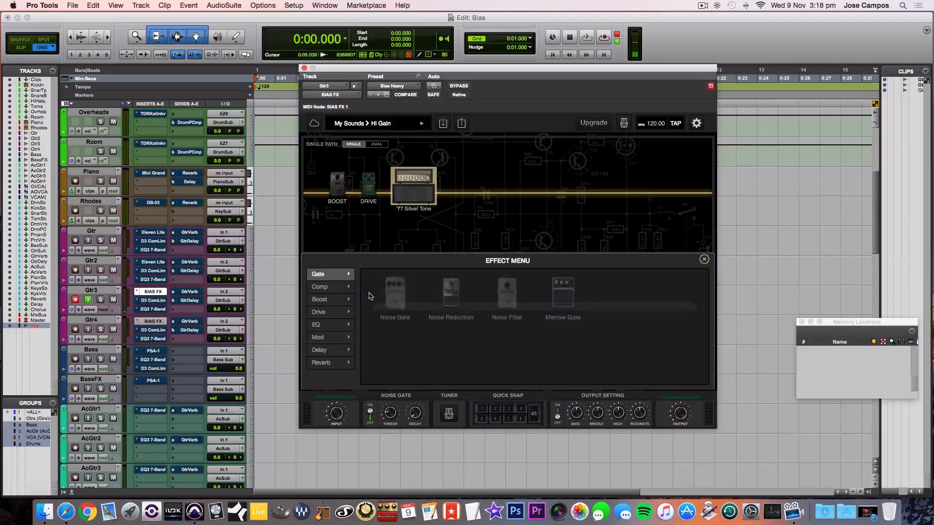
click(334, 288)
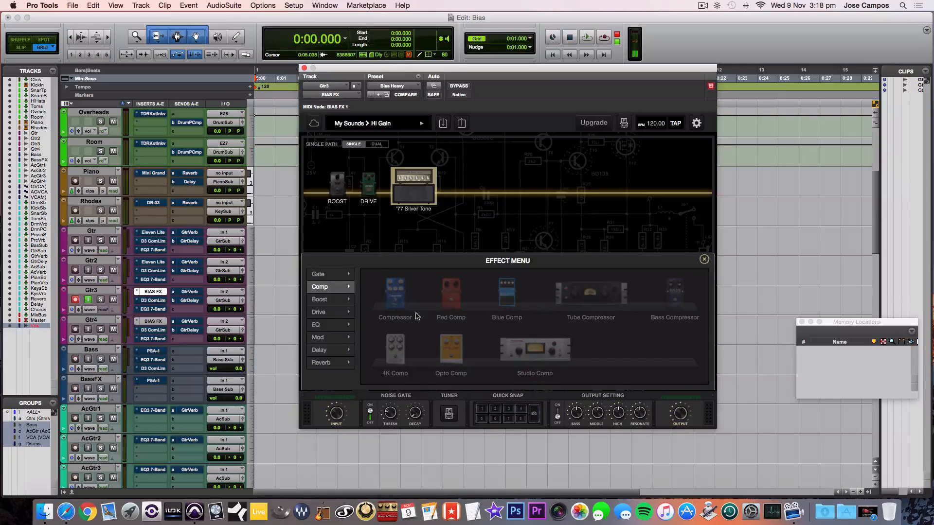
click(336, 300)
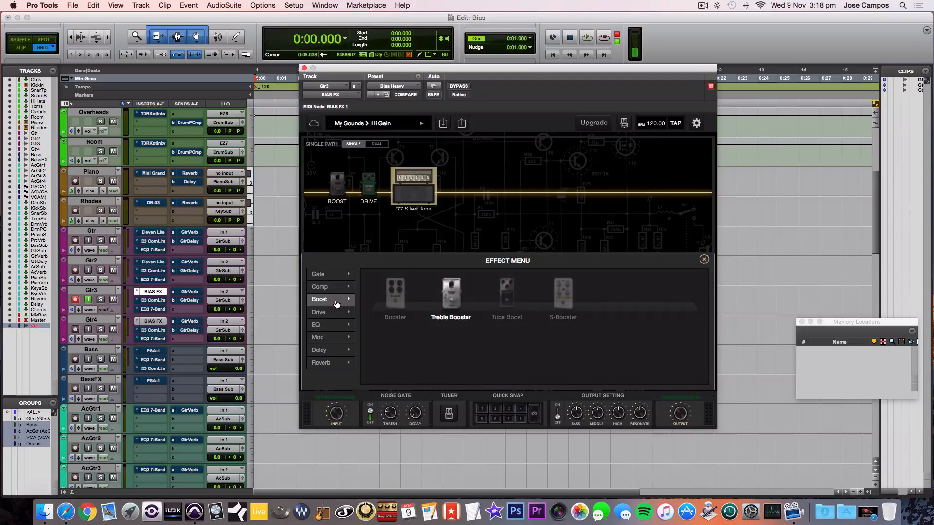
click(336, 314)
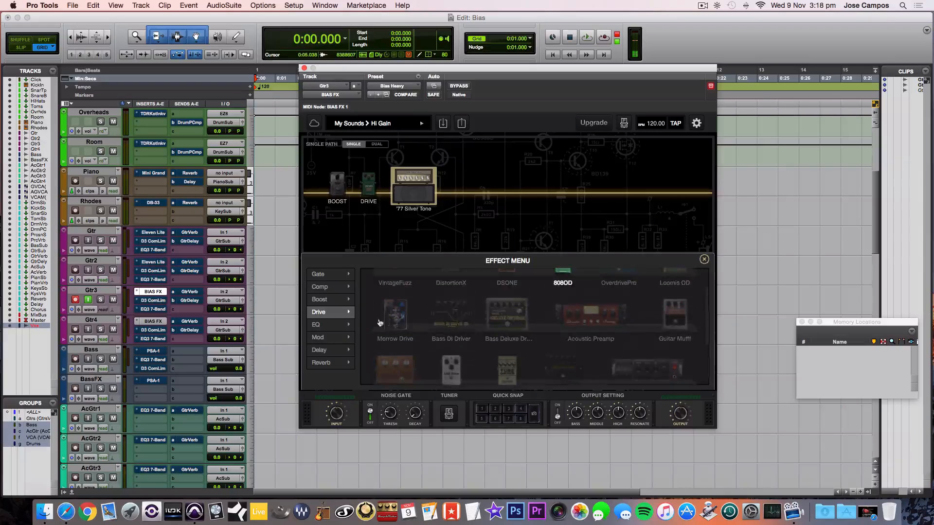
click(336, 325)
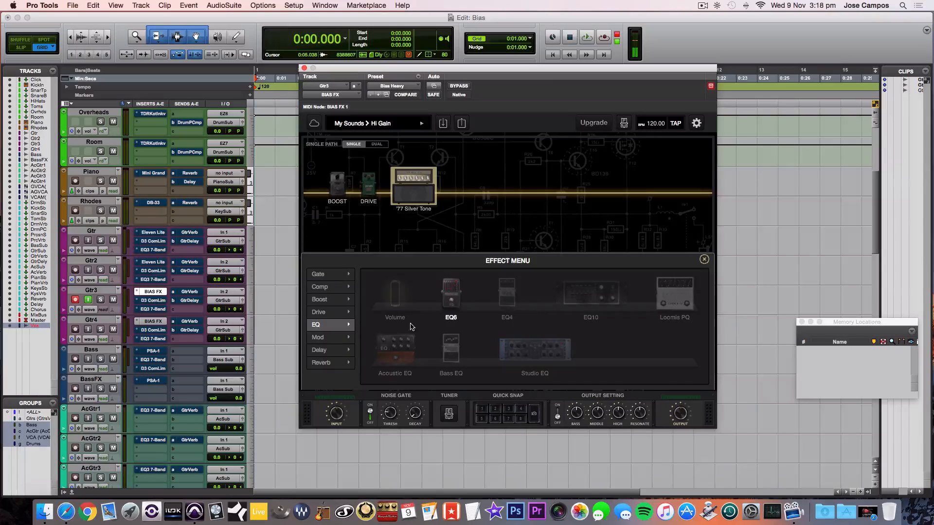
click(330, 337)
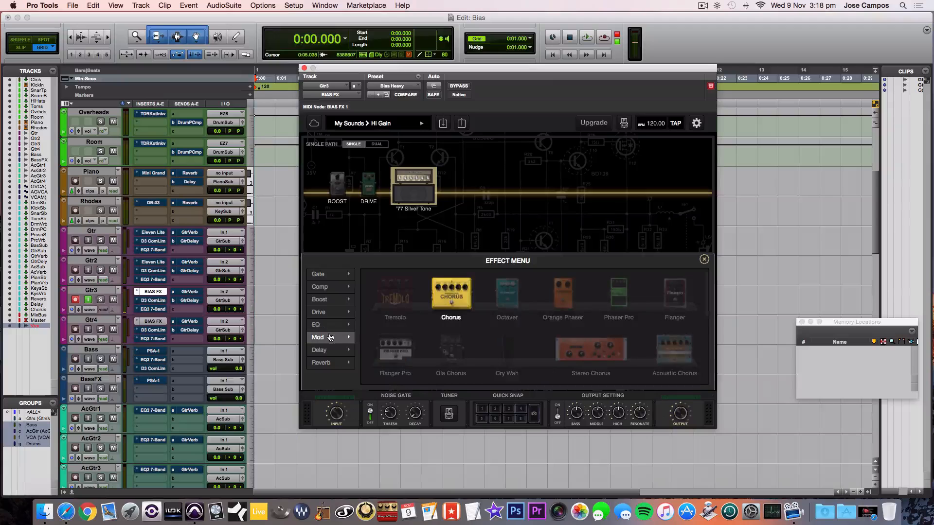
scroll(408, 340, down, 2)
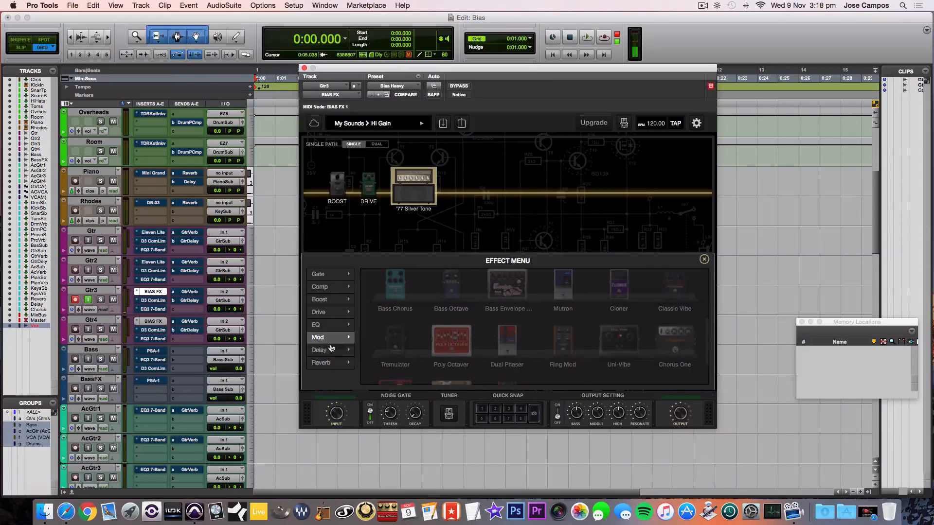
click(321, 350)
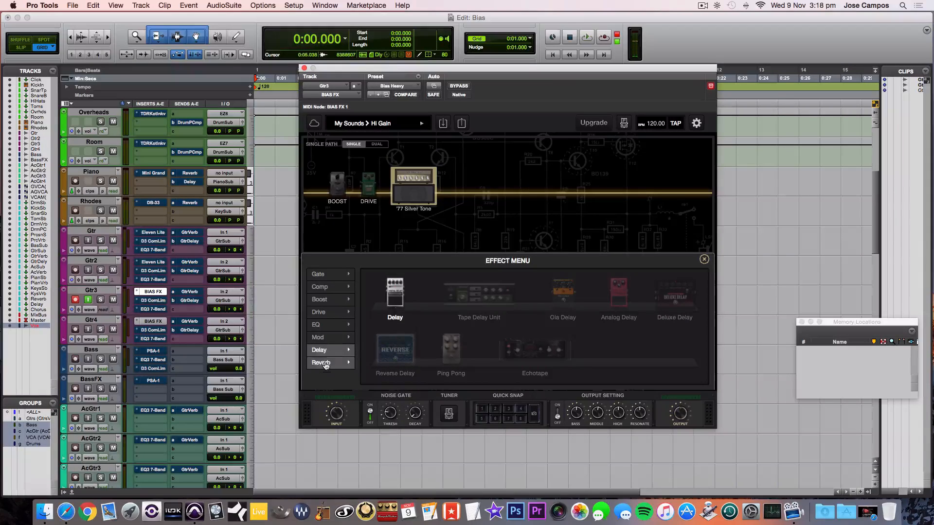
- Add a Digital Reverb pedal after the amp, then change its mode and lower its effect level
click(341, 362)
drag(391, 299, 456, 196)
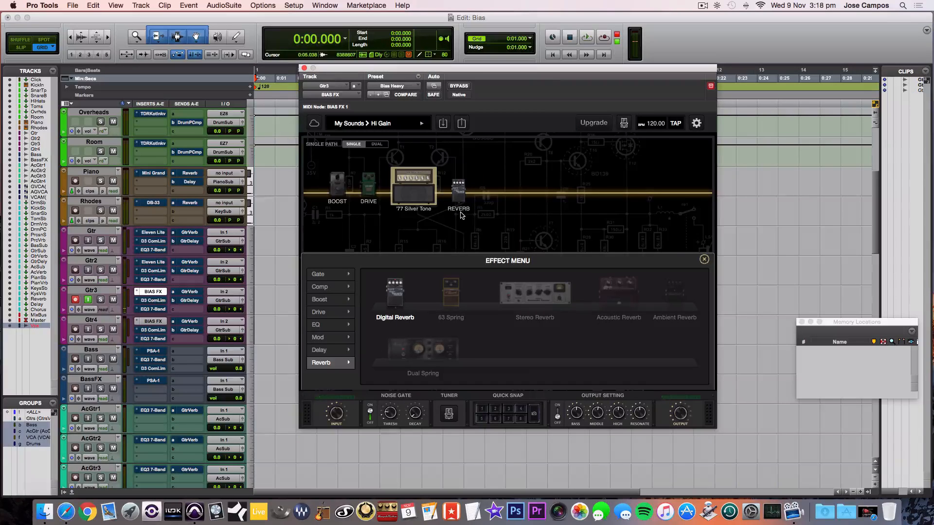
click(458, 201)
click(457, 200)
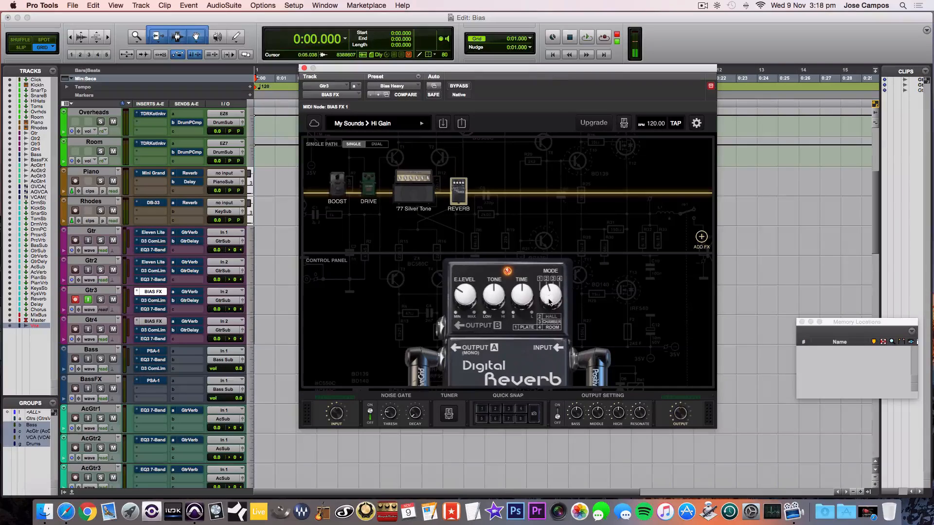
drag(549, 302, 474, 287)
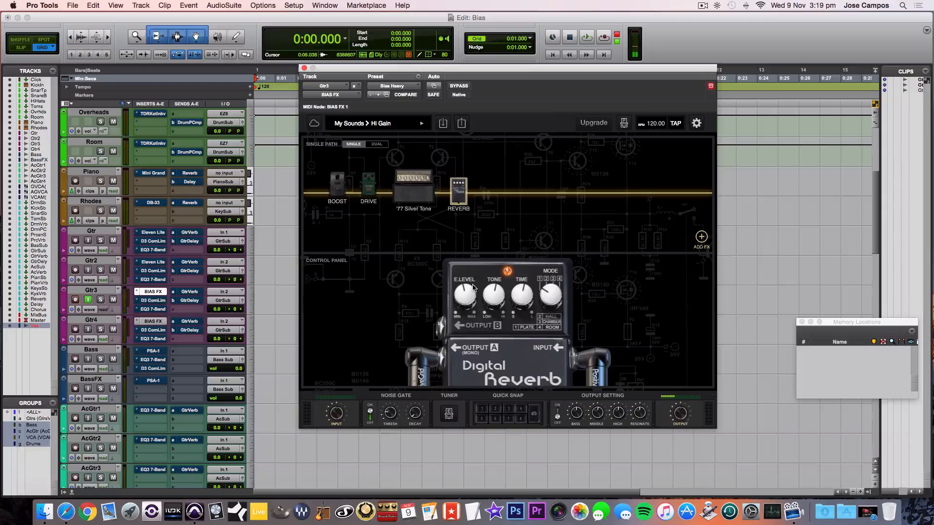
drag(474, 287, 464, 305)
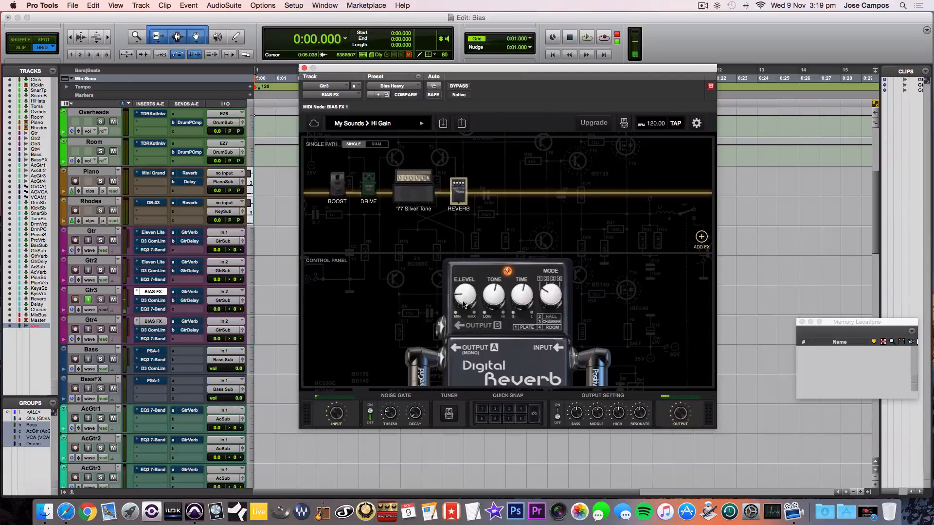
- Add a Digital Delay pedal after the reverb in the signal chain and adjust its delay controls
click(701, 237)
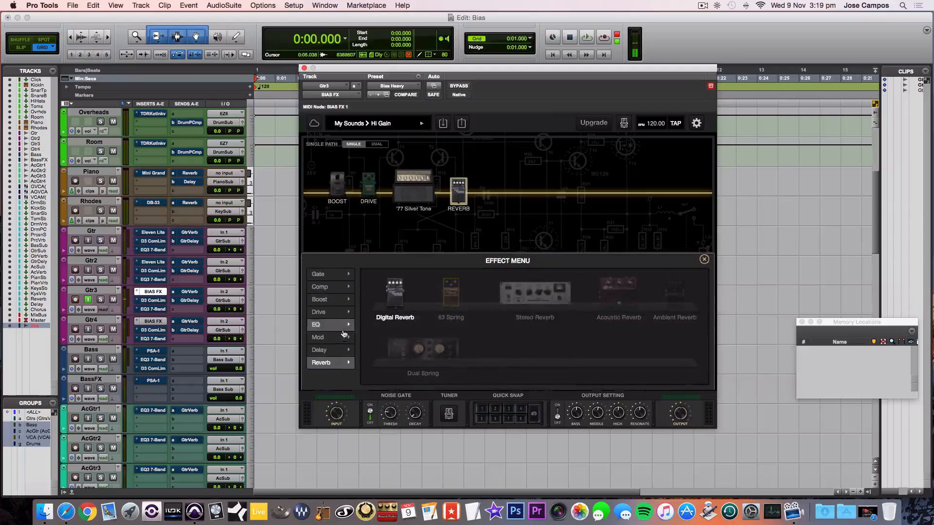
click(321, 351)
drag(398, 301, 490, 203)
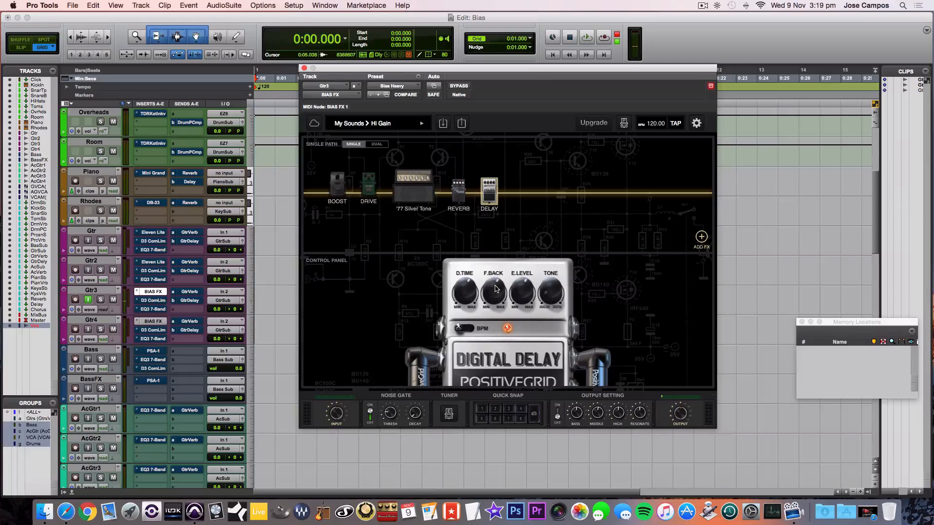
drag(495, 287, 473, 297)
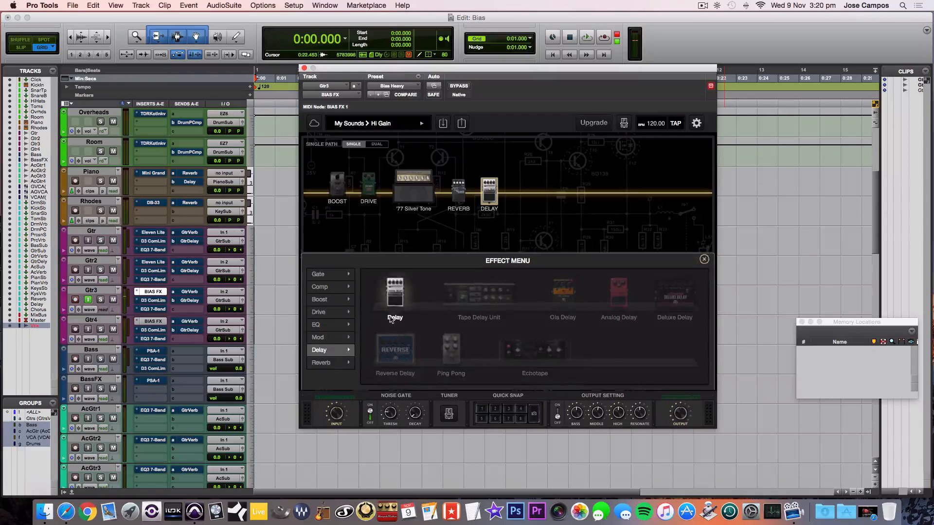
- Insert a Chorus pedal between the reverb and the delay and adjust its Rate, Treble and Bass
click(333, 341)
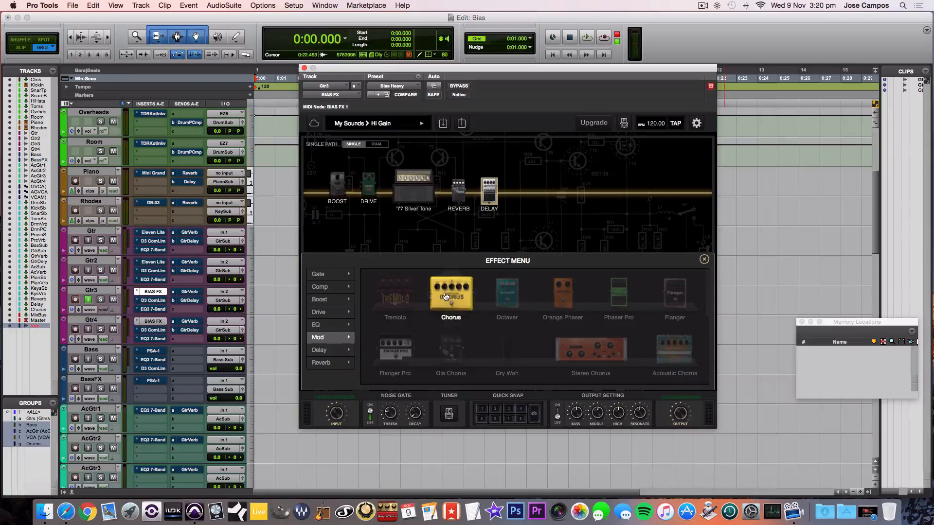
drag(450, 294, 497, 195)
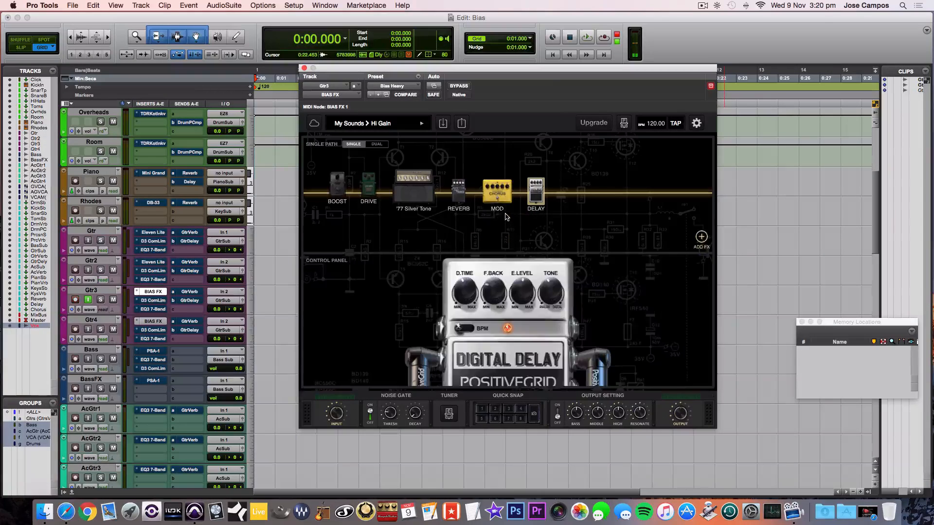
click(497, 194)
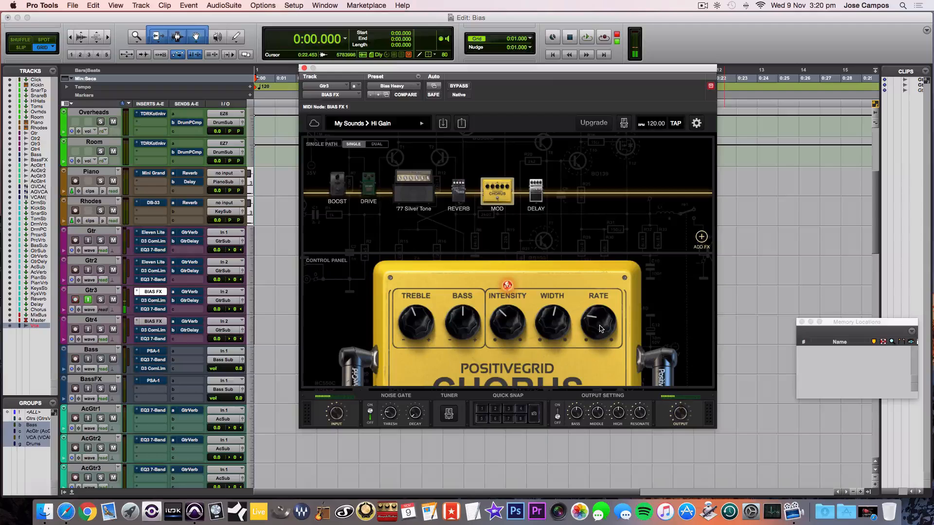
drag(598, 331, 557, 313)
drag(463, 316, 427, 316)
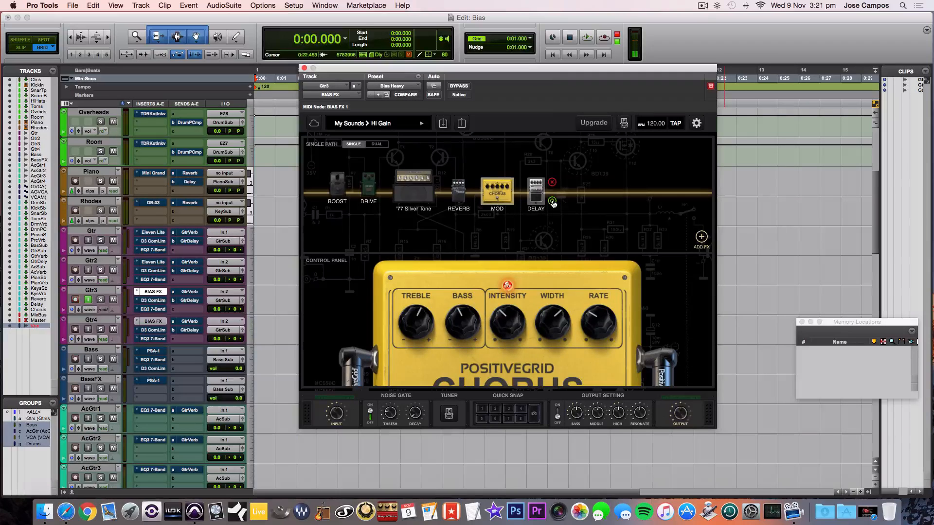
- Bypass the Delay, Chorus and Reverb pedals in the signal chain
click(553, 202)
click(519, 202)
mouse_move(456, 203)
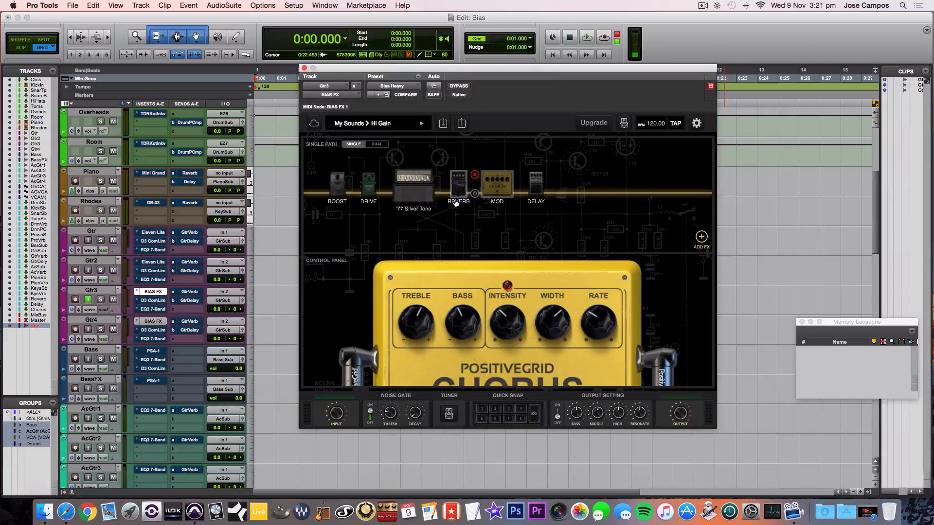
- Replace the '77 Silver Tone amp with the '69 Plexiglas crunch model and adjust its Gain and Master levels
double_click(413, 189)
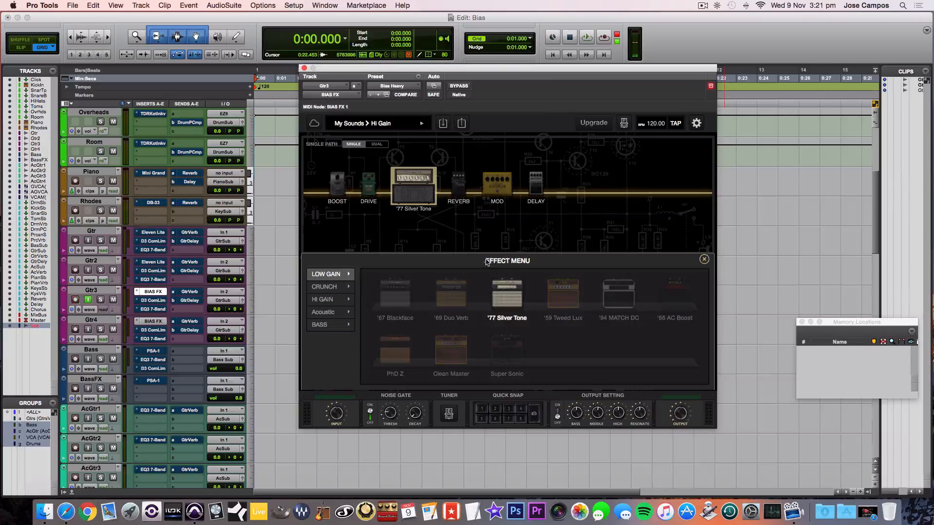
click(324, 286)
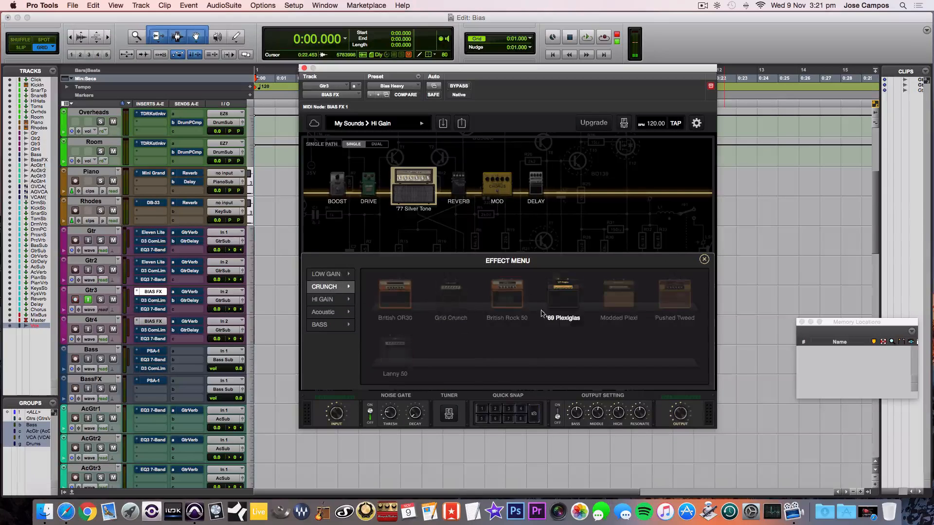
click(563, 306)
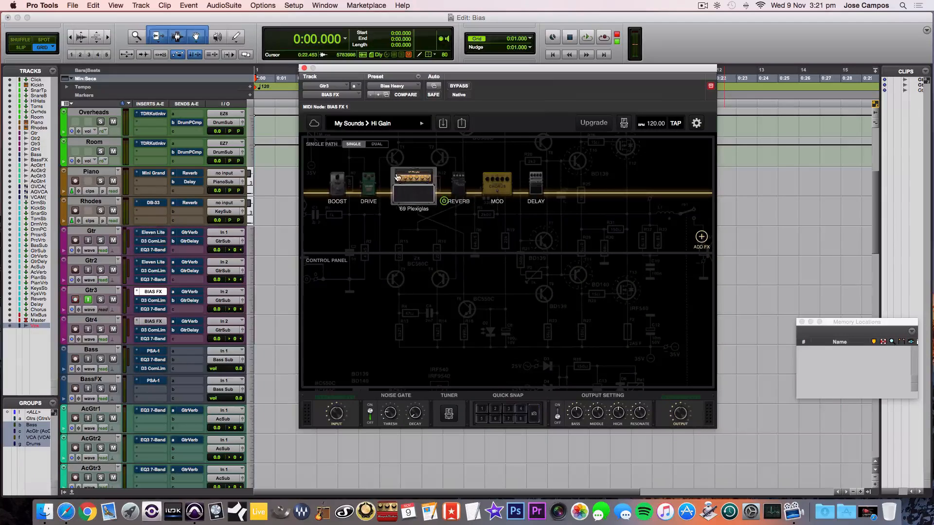
click(412, 196)
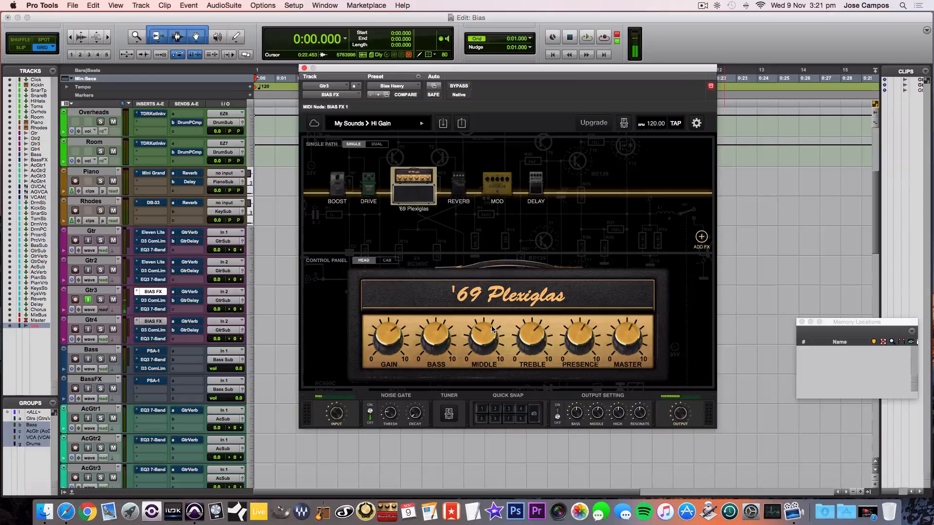
drag(631, 335, 630, 342)
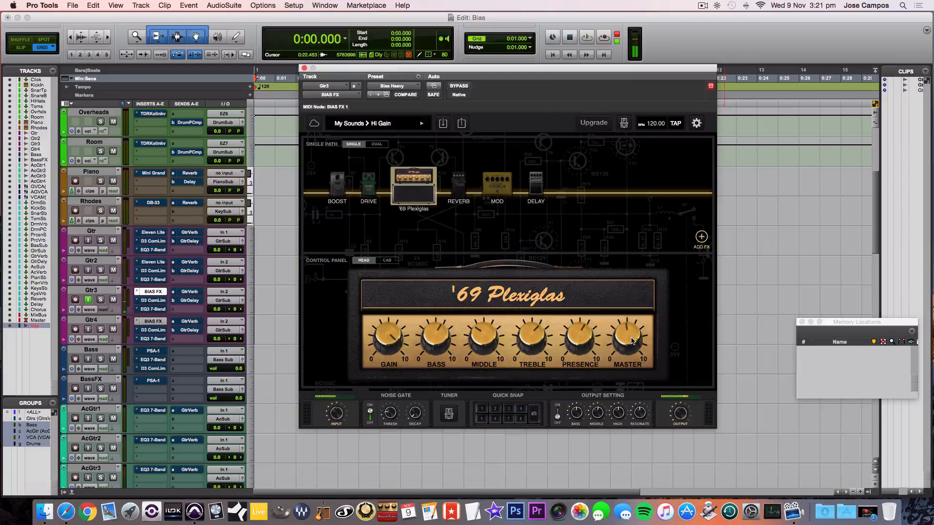
mouse_move(633, 345)
- Lower the Tone on the green Screamer drive pedal and toggle the pedal on and off
click(368, 193)
mouse_move(548, 305)
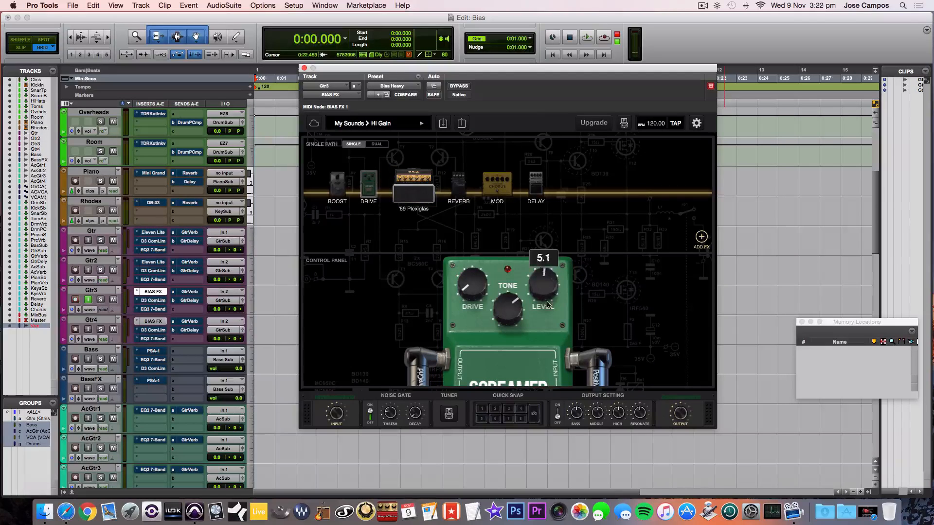
click(508, 270)
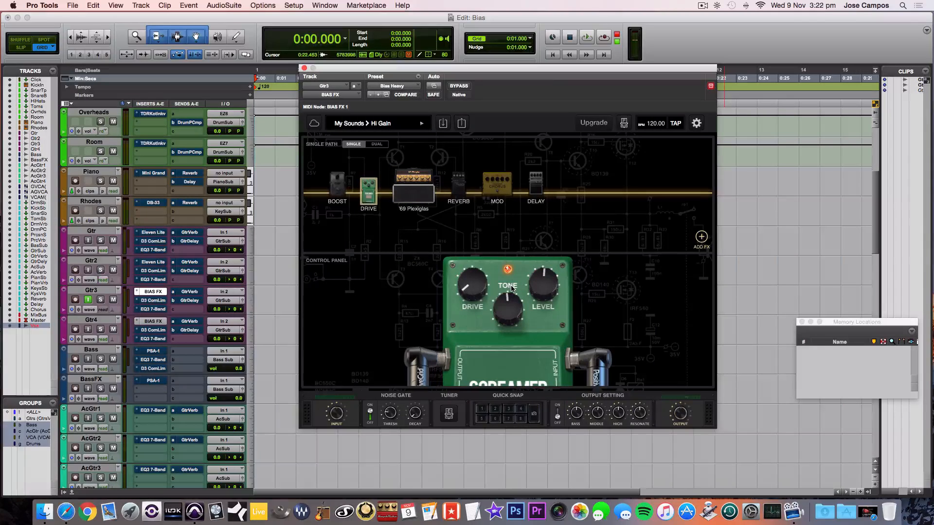
click(508, 271)
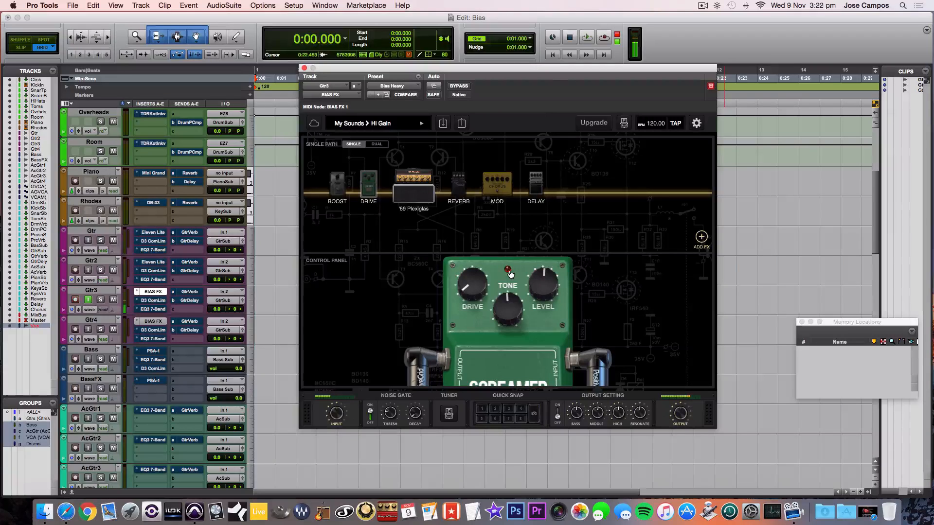
- Toggle the green Screamer drive pedal, leave it switched on, and raise its Drive and Level
click(509, 271)
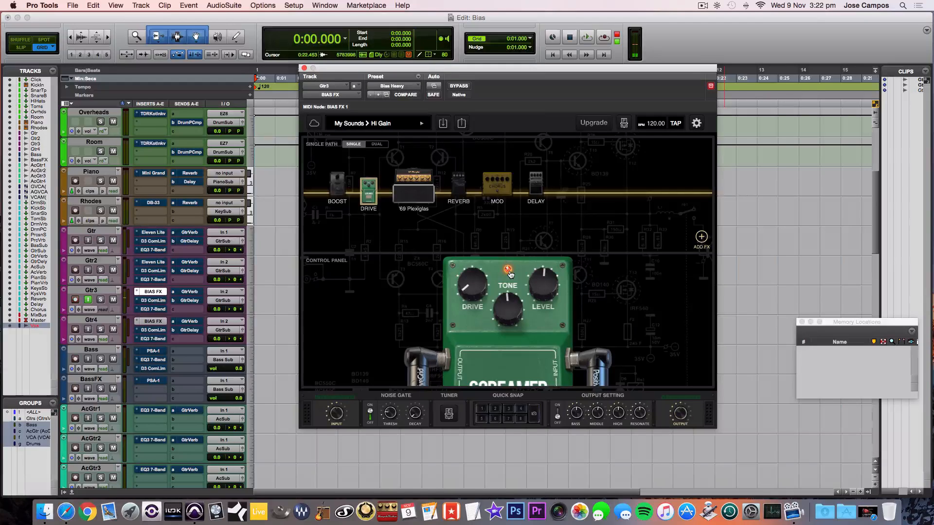
click(509, 272)
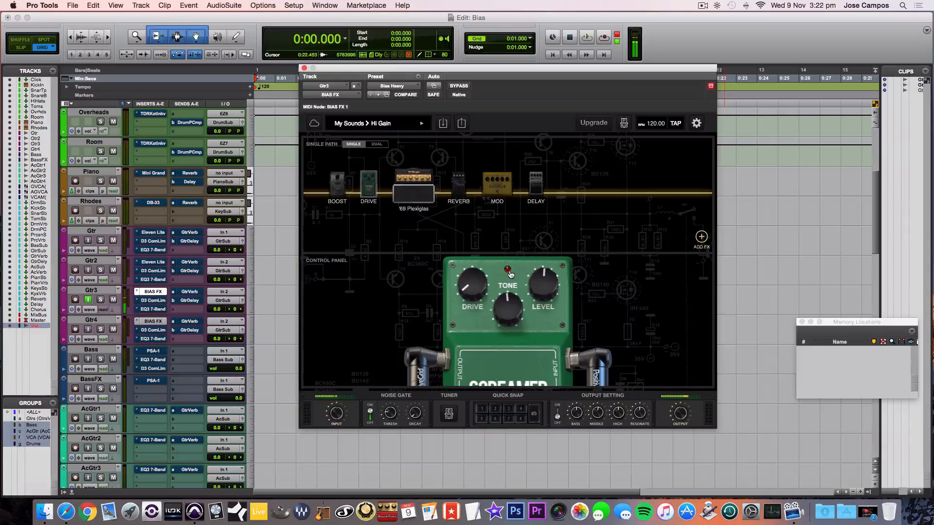
click(509, 272)
drag(481, 284, 479, 267)
drag(543, 286, 543, 275)
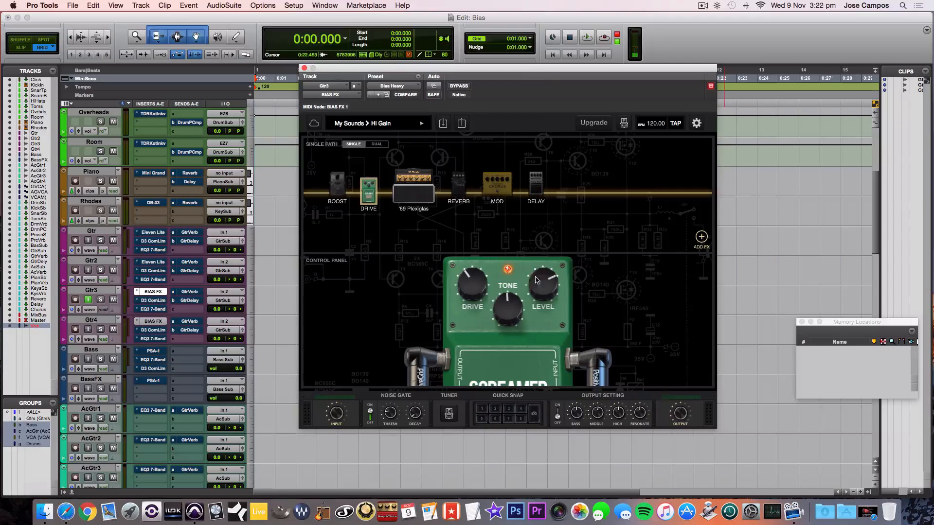
- Raise the Bass and Presence on the '69 Plexiglas amp head
click(413, 187)
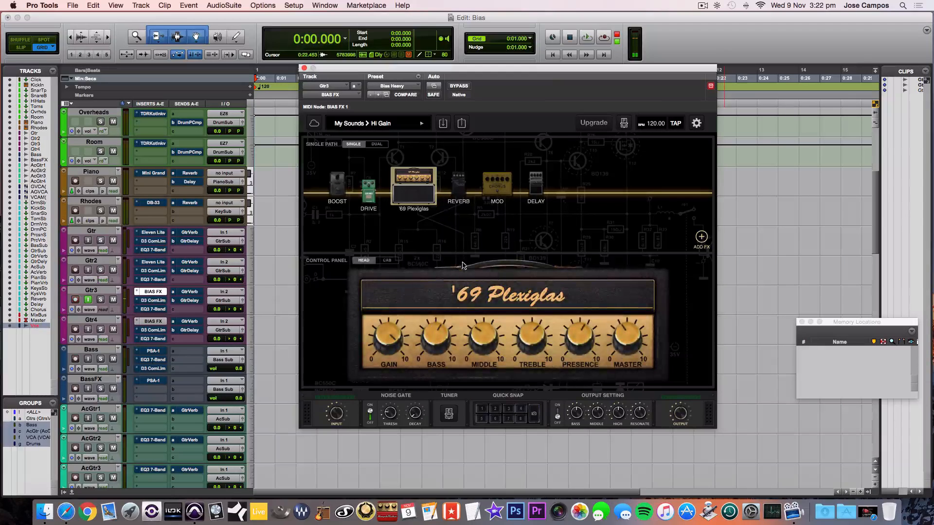
drag(440, 333, 483, 311)
drag(580, 336, 581, 326)
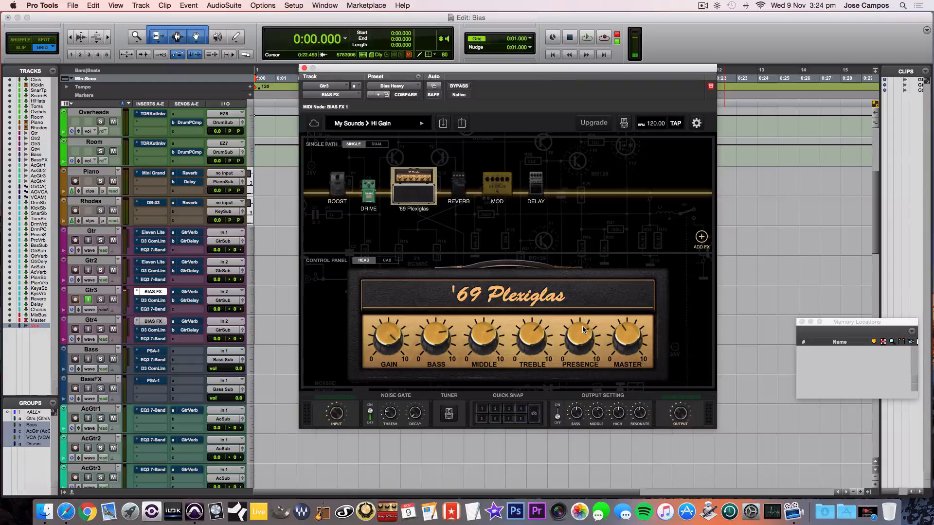
- Enable the Digital Reverb pedal, set its E.Level to 0.9 and Tone to about 4.7, and lower its Time
mouse_move(477, 199)
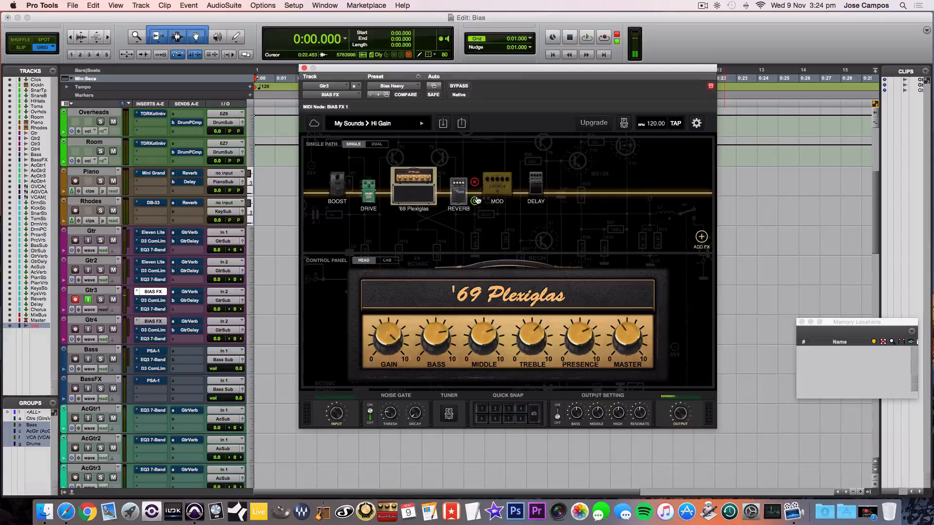
click(459, 199)
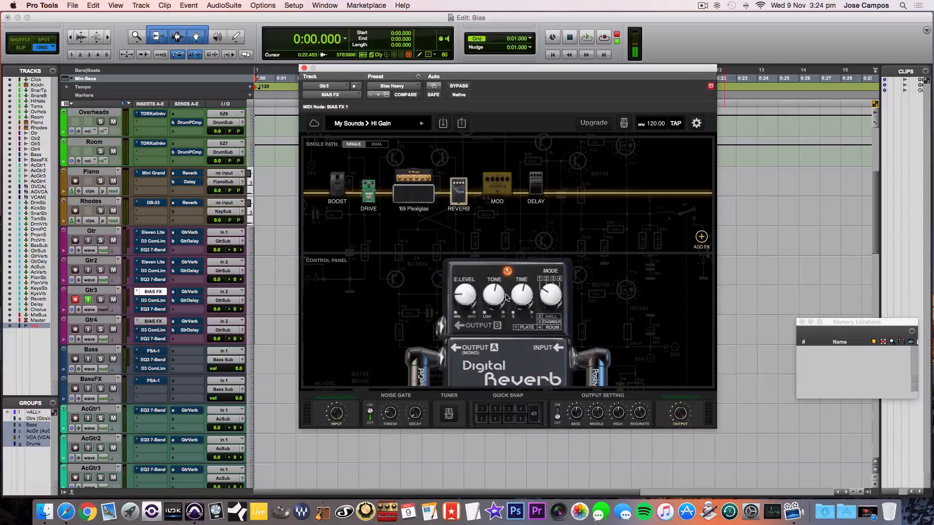
drag(468, 293, 468, 296)
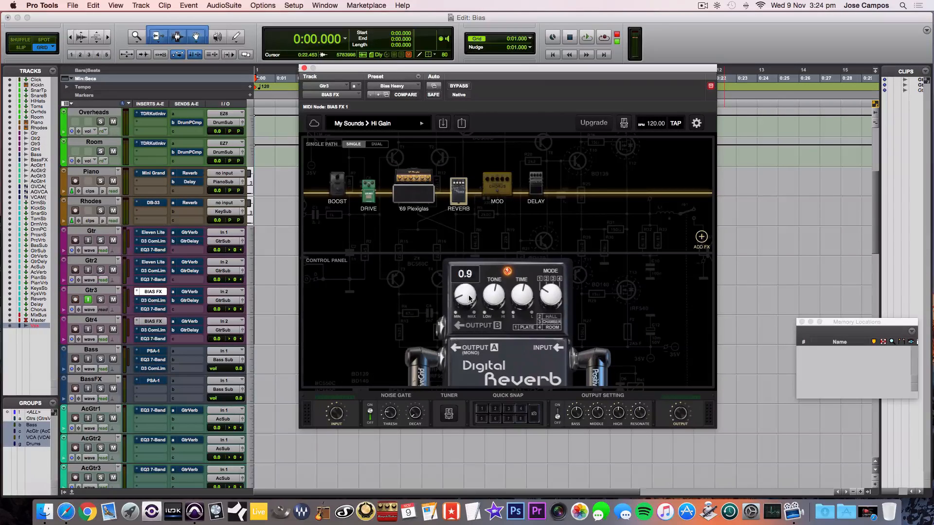
mouse_move(500, 300)
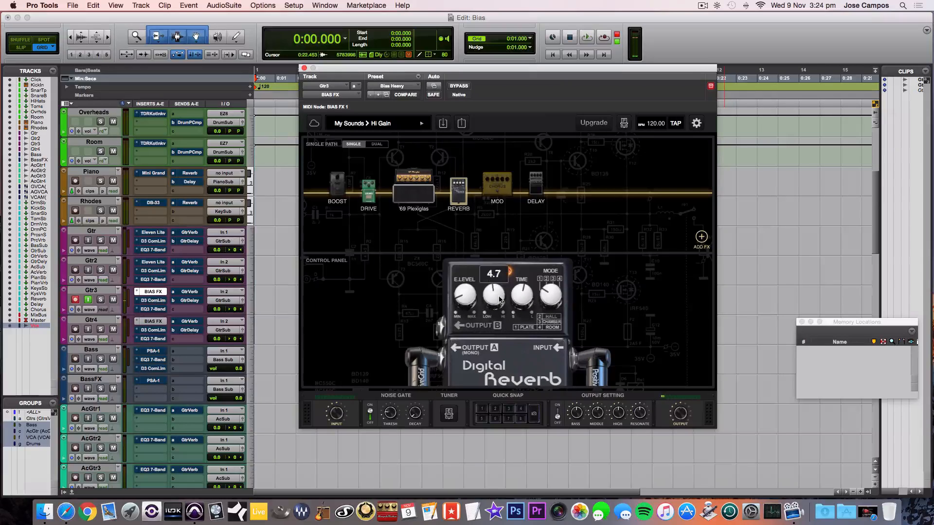
drag(476, 294, 476, 298)
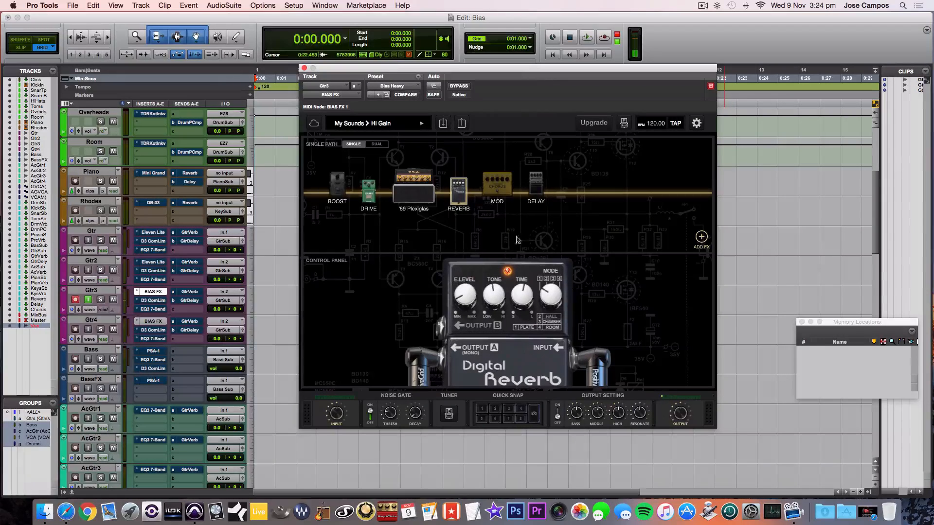
- Switch on the Digital Delay pedal and the yellow Chorus pedal in the signal chain
click(538, 196)
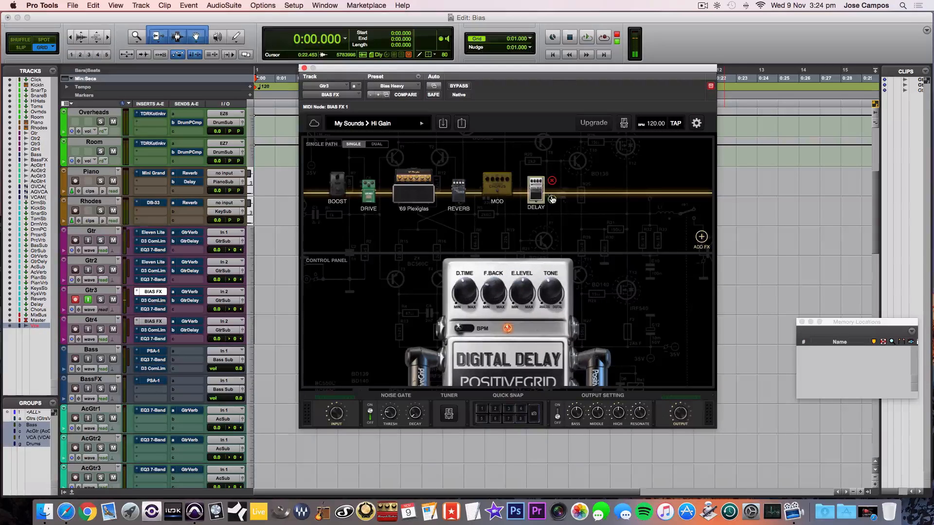
mouse_move(499, 294)
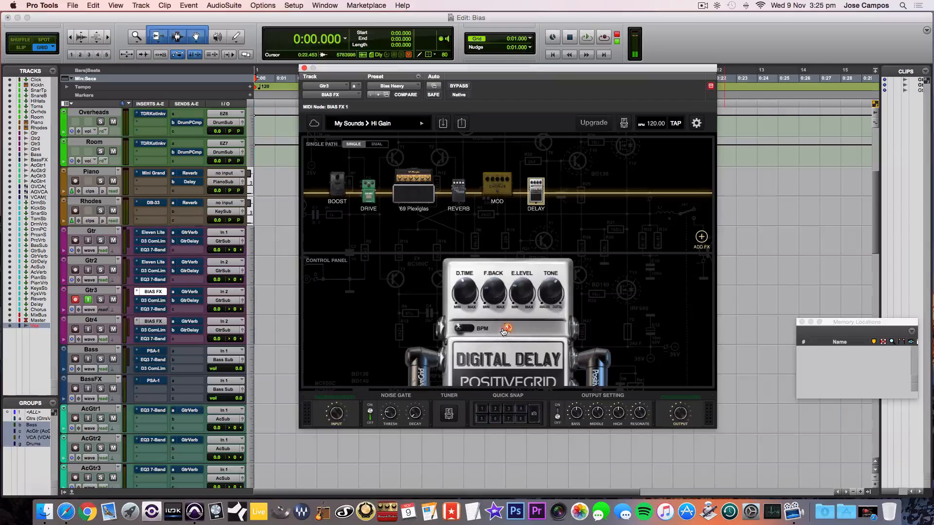
click(498, 193)
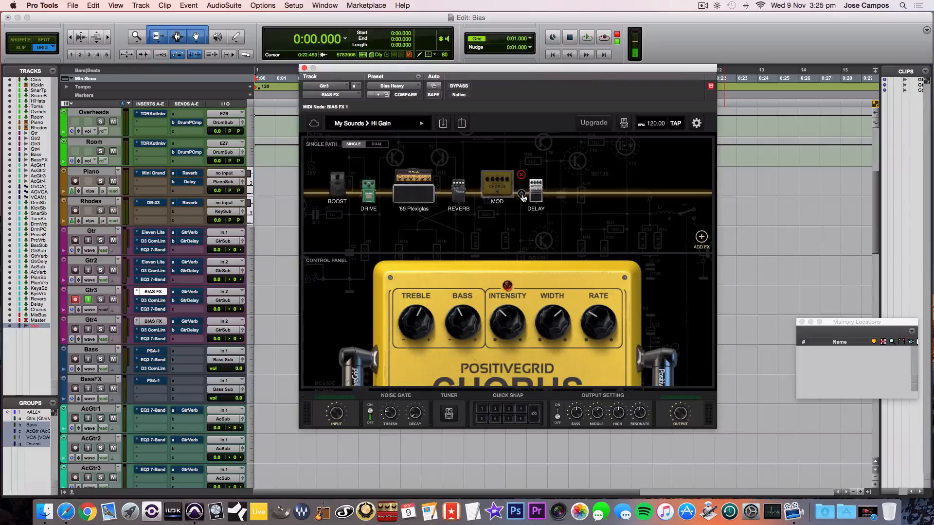
click(521, 194)
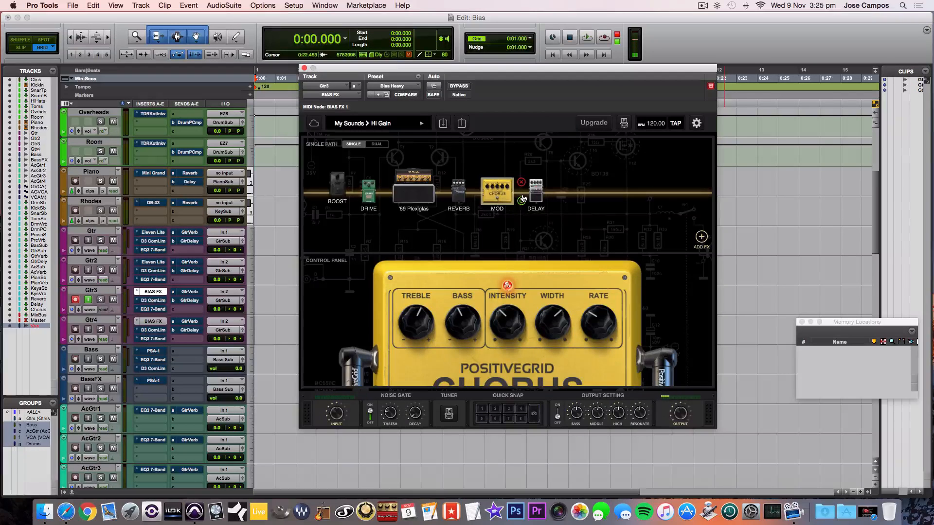
- Move the Chorus pedal in front of the '69 Plexiglas amp, then return it to between the reverb and the delay
drag(499, 197, 412, 200)
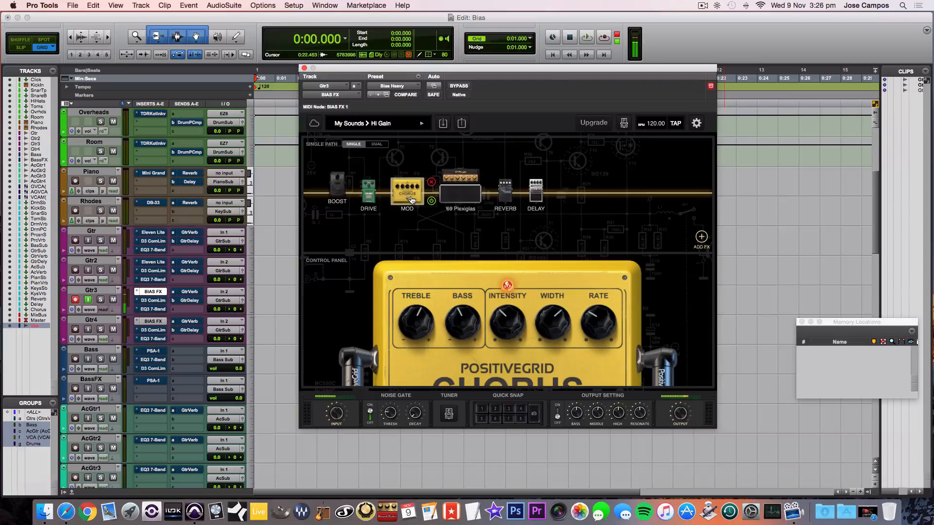
drag(411, 200, 511, 200)
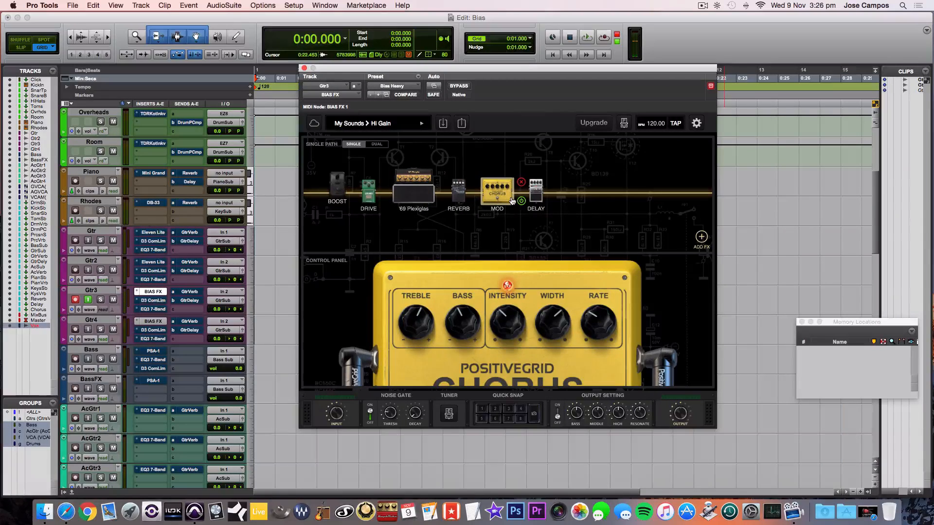
- Switch on the Treble Booster pedal and raise the Drive on the green Screamer pedal
click(337, 194)
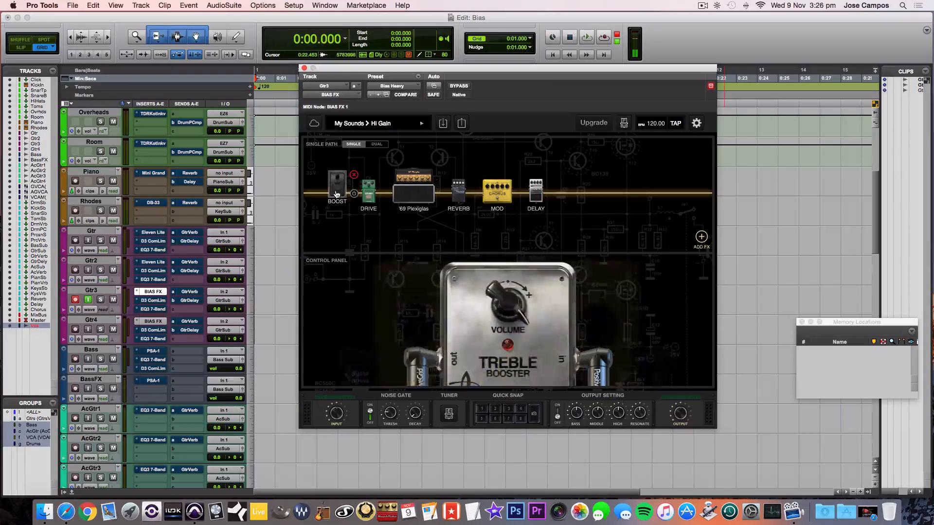
click(508, 346)
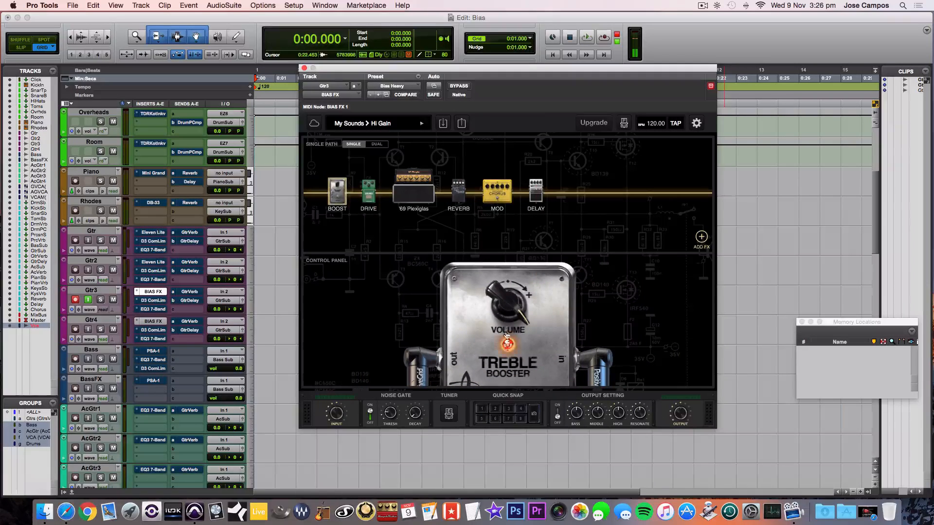
click(368, 197)
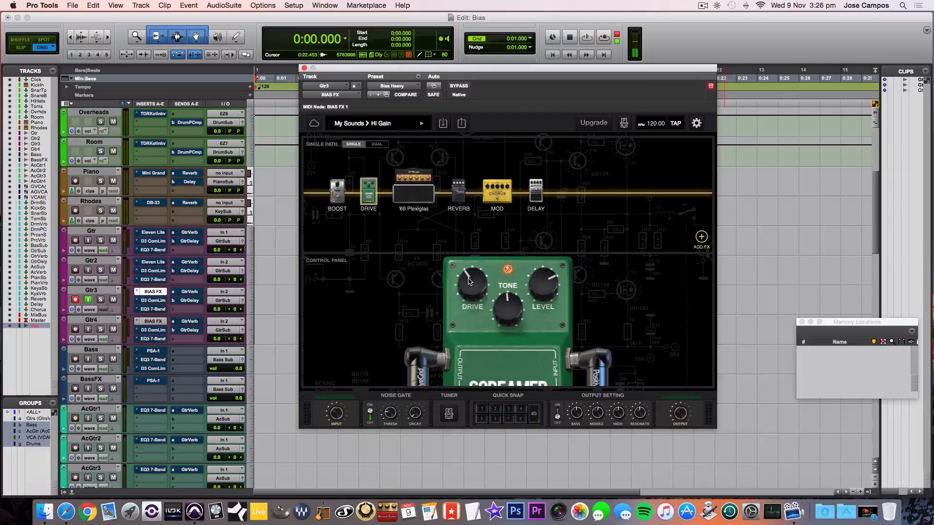
mouse_move(470, 275)
drag(469, 275, 471, 270)
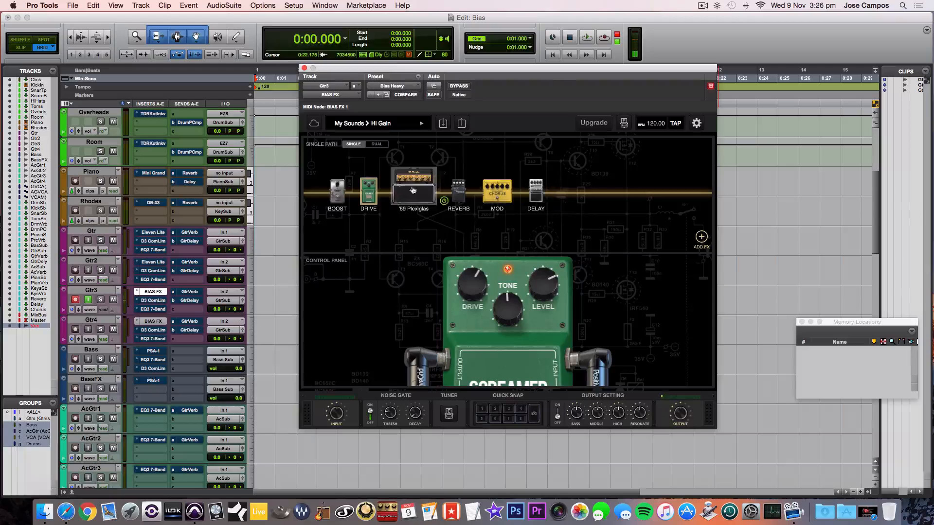
- Bypass the Chorus pedal and replace the '69 Plexiglas amp with the high-gain '92 Treadplate model
click(521, 201)
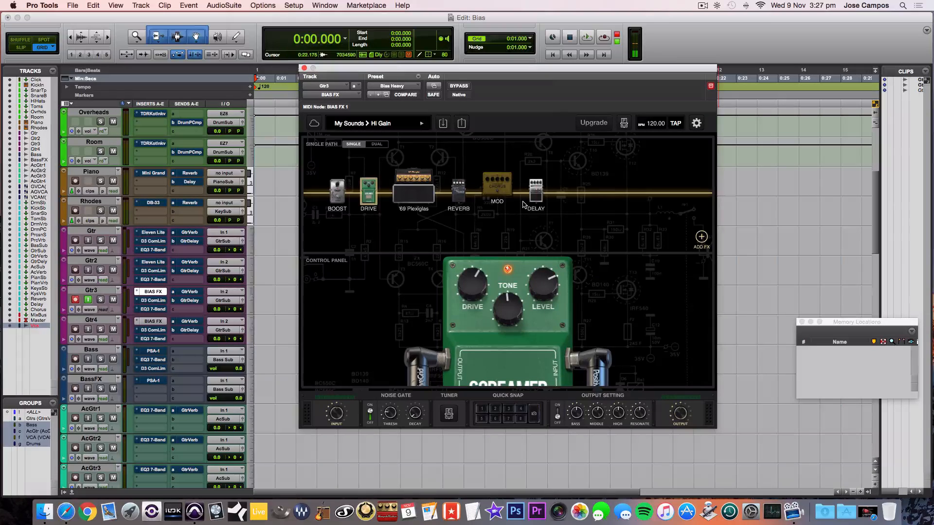
double_click(416, 201)
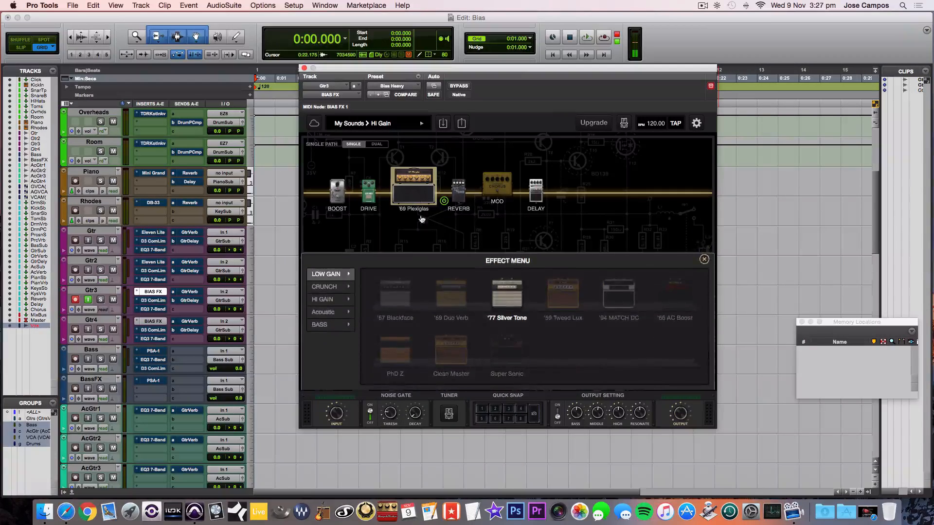
click(335, 301)
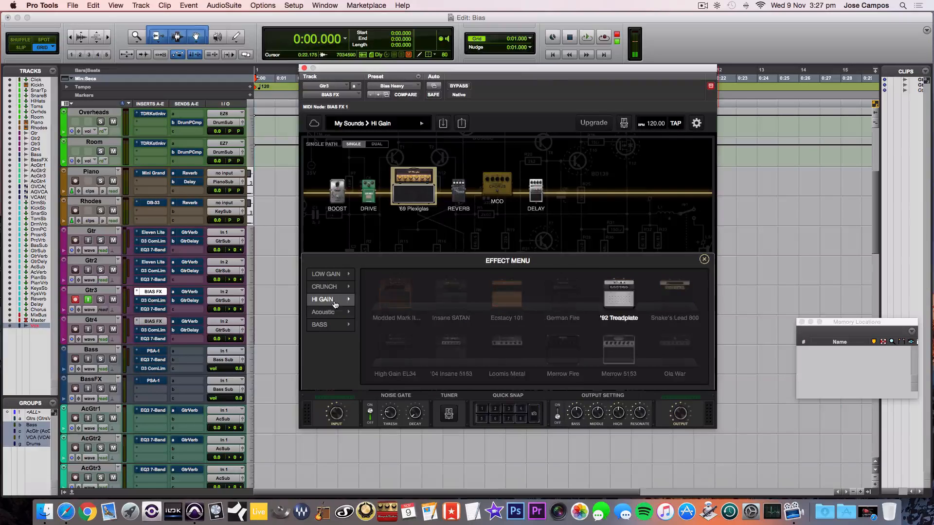
click(617, 297)
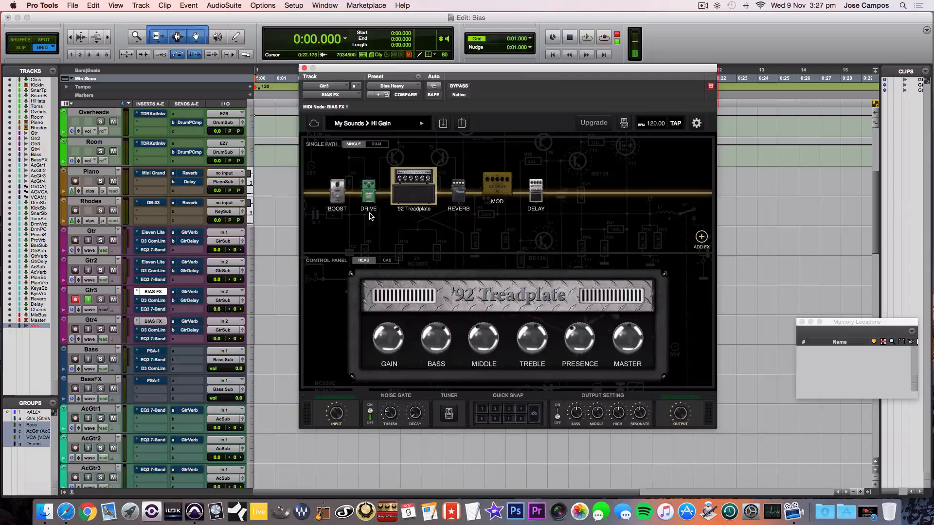
- Bypass the Drive, Boost, Reverb and Delay pedals around the '92 Treadplate amp
mouse_move(374, 204)
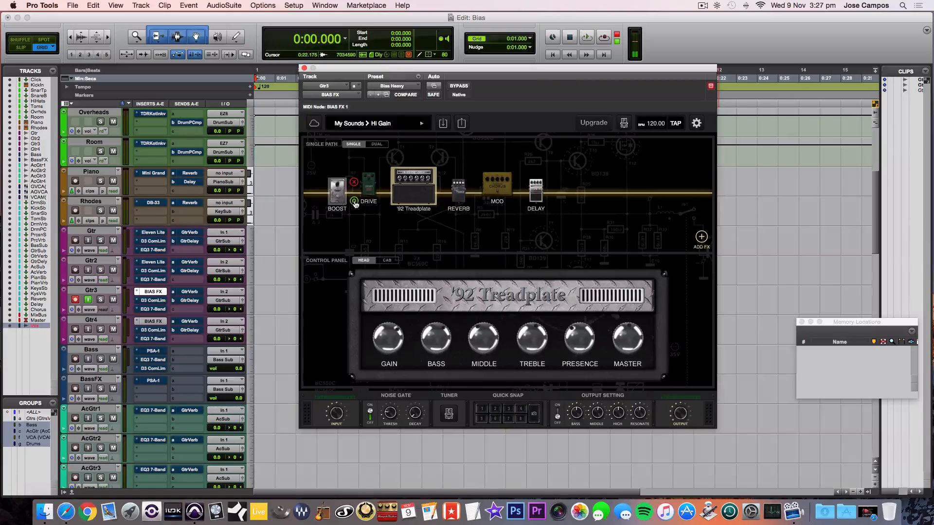
mouse_move(485, 207)
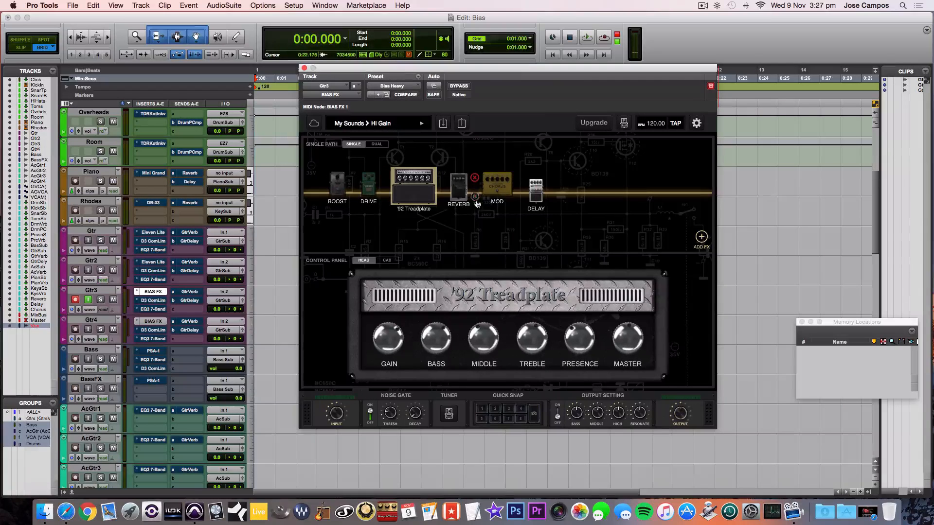
mouse_move(540, 195)
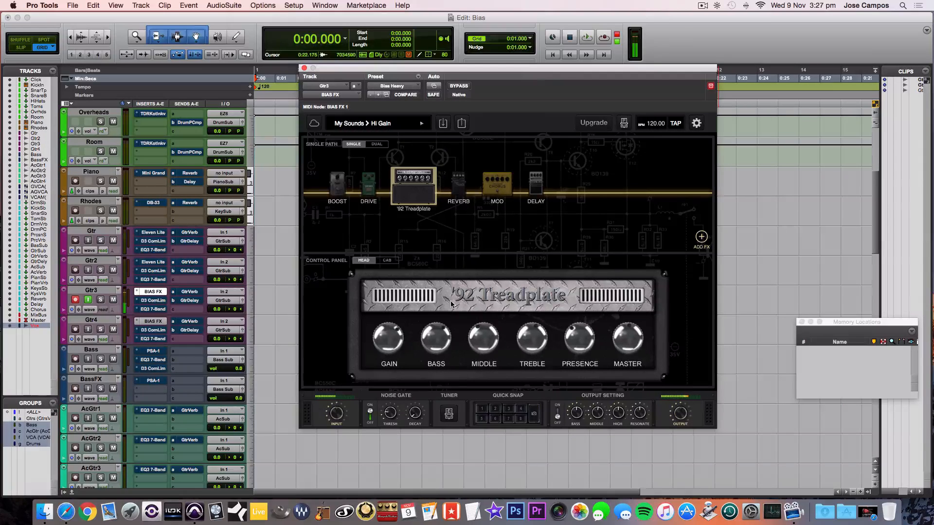
- Try the 4x12 Green 25s and 4x12 Hiway 4123 cabinets on the '92 Treadplate amp, then reselect the 4x12 Treadplate
click(387, 261)
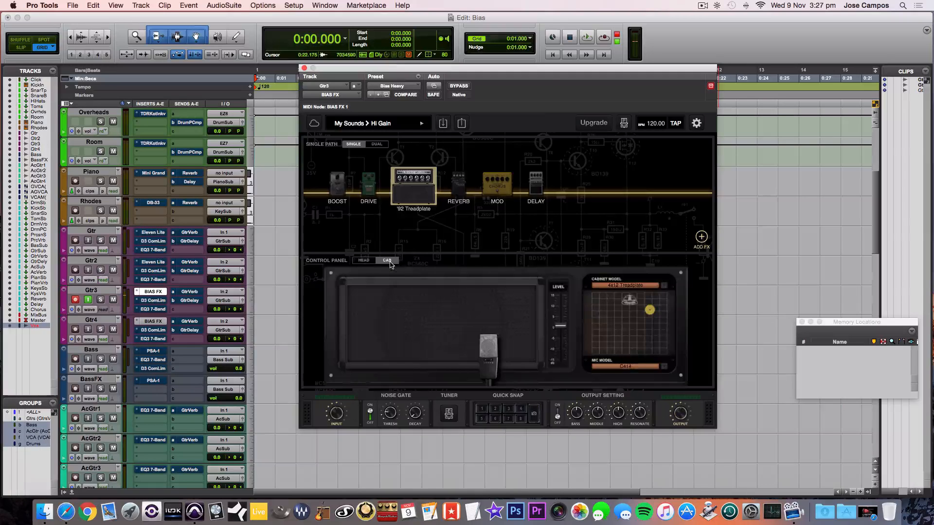
click(594, 287)
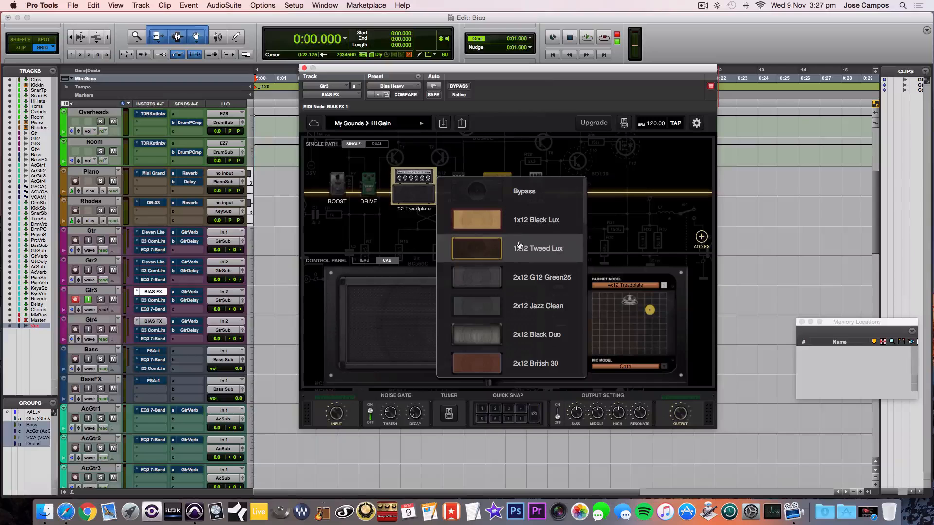
scroll(517, 299, down, 1)
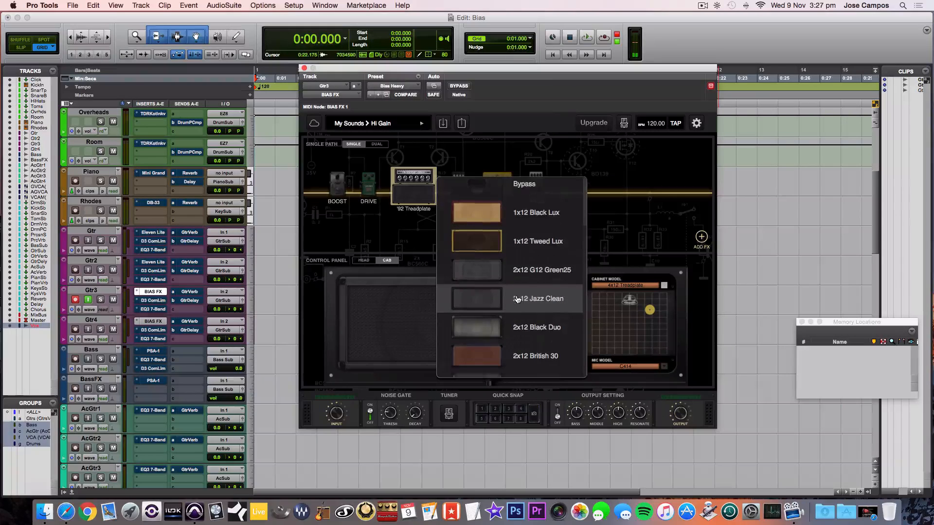
scroll(518, 300, down, 15)
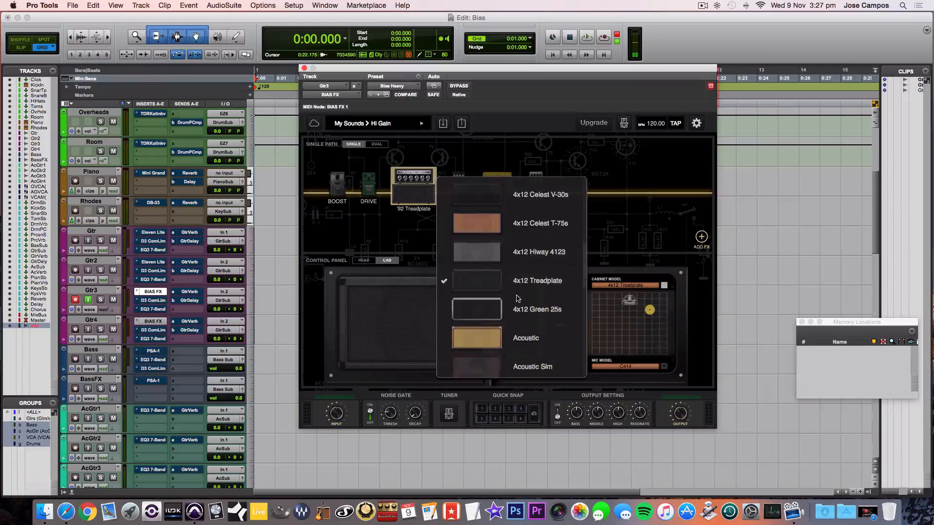
scroll(517, 298, down, 2)
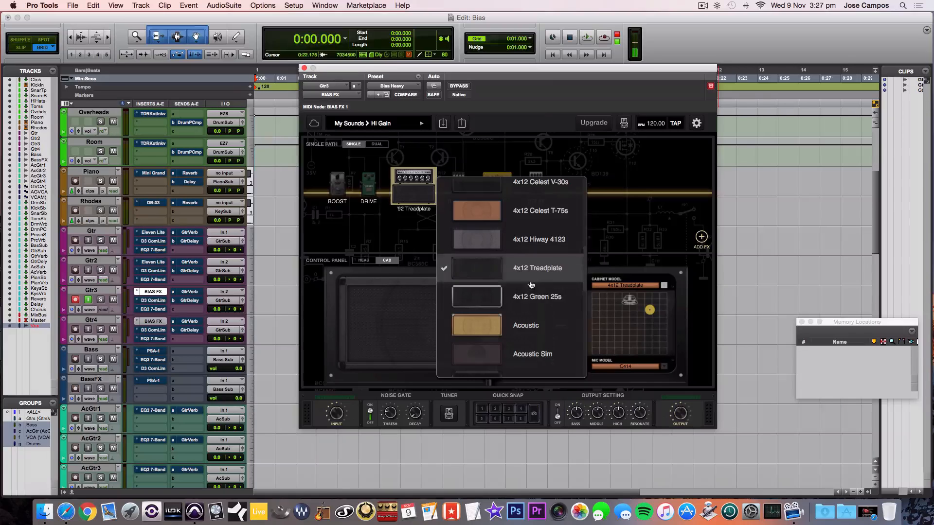
click(529, 301)
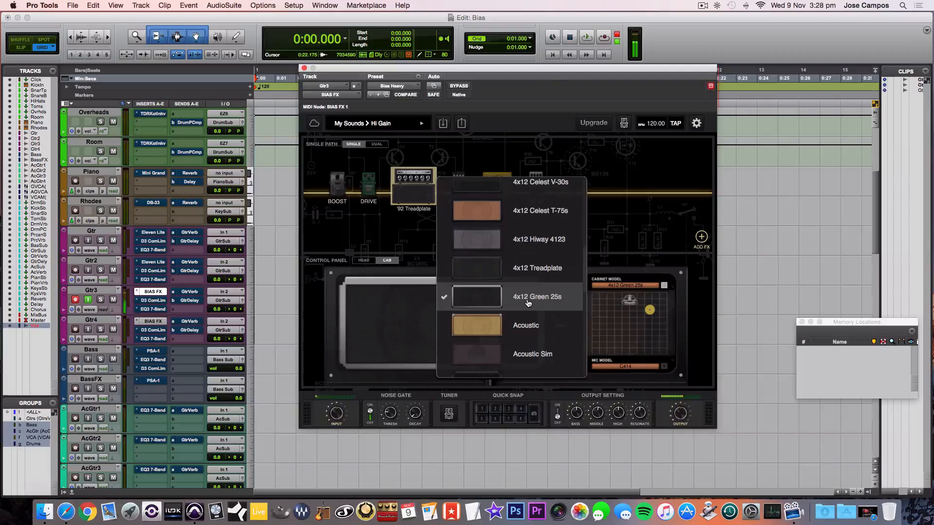
click(531, 243)
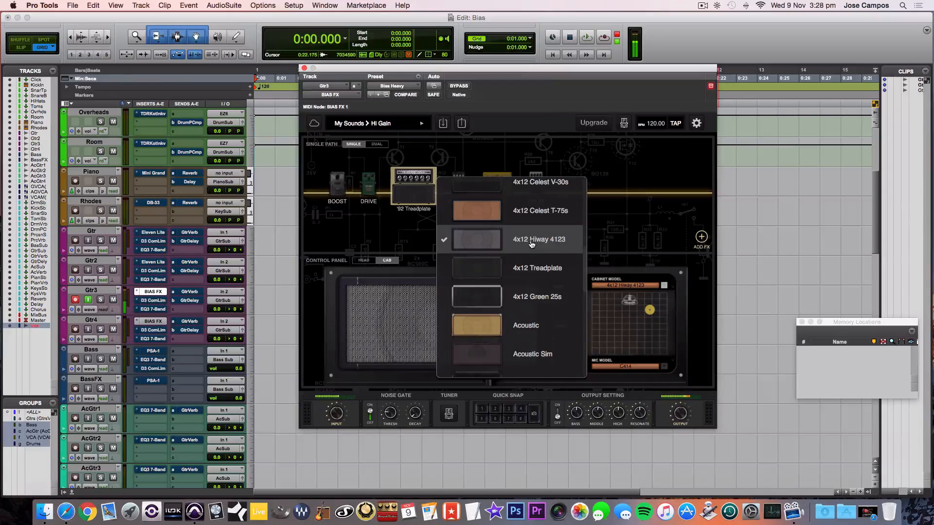
click(533, 268)
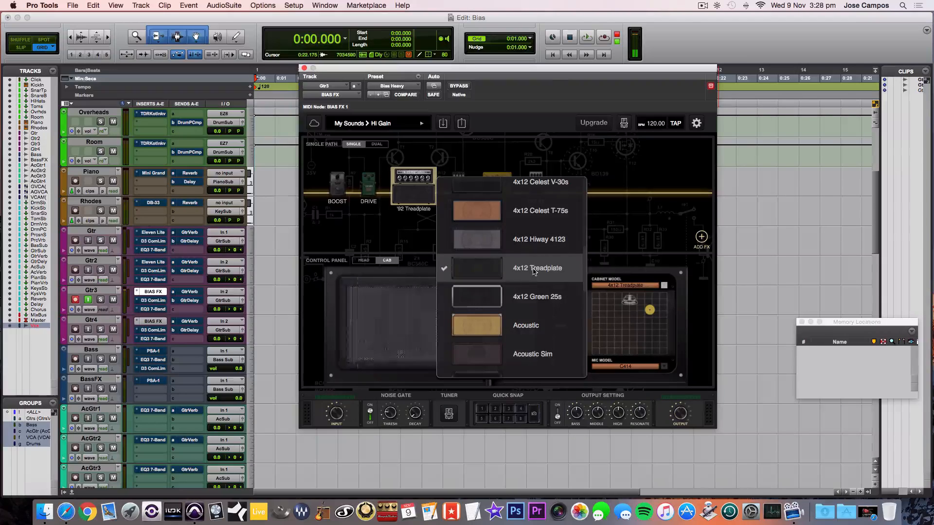
- Look at the microphone models for the 4x12 Treadplate cabinet, keep the C414 and try it at different positions on the speaker grid
click(610, 325)
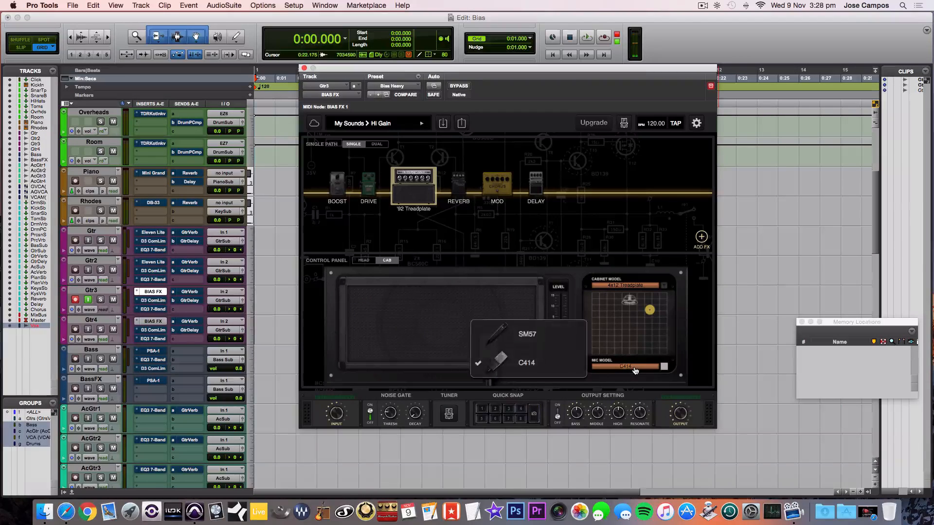
click(630, 366)
click(627, 345)
drag(649, 311, 633, 319)
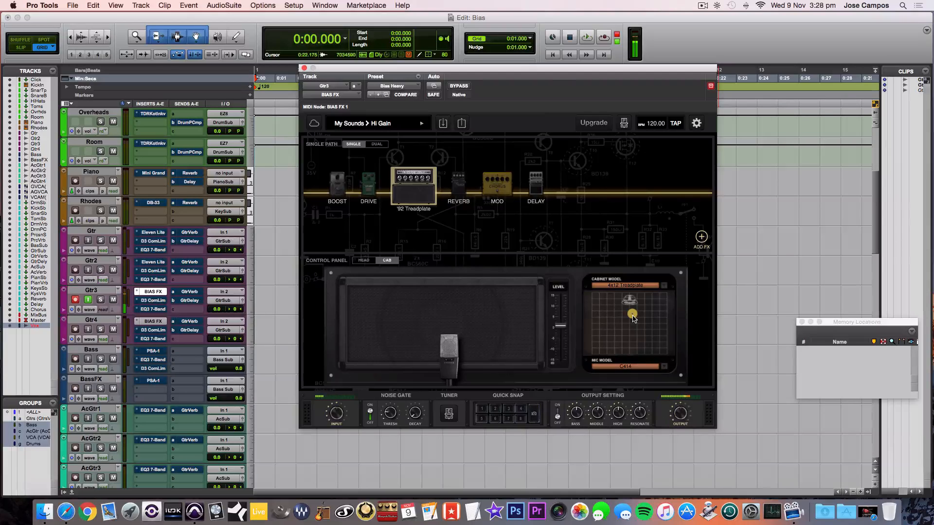
drag(634, 318, 643, 318)
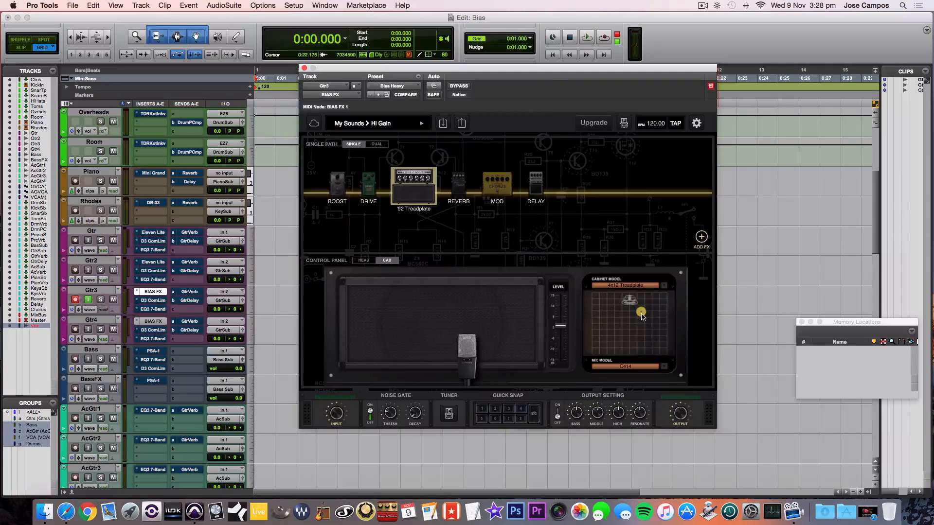
drag(642, 315, 647, 319)
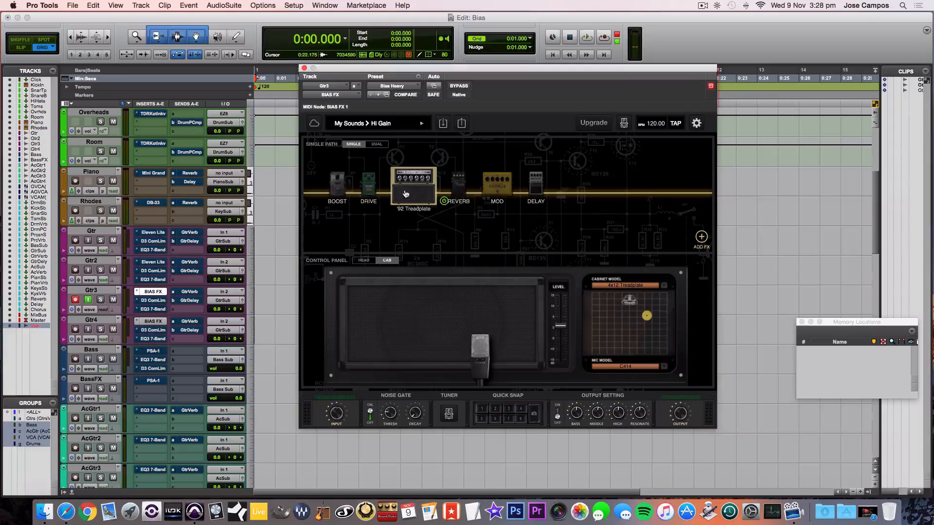
double_click(418, 204)
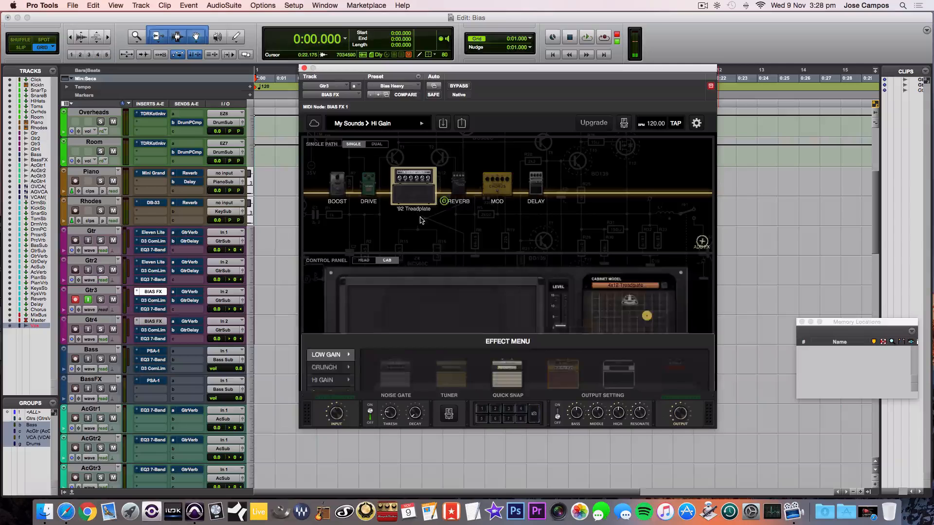
click(413, 204)
click(414, 204)
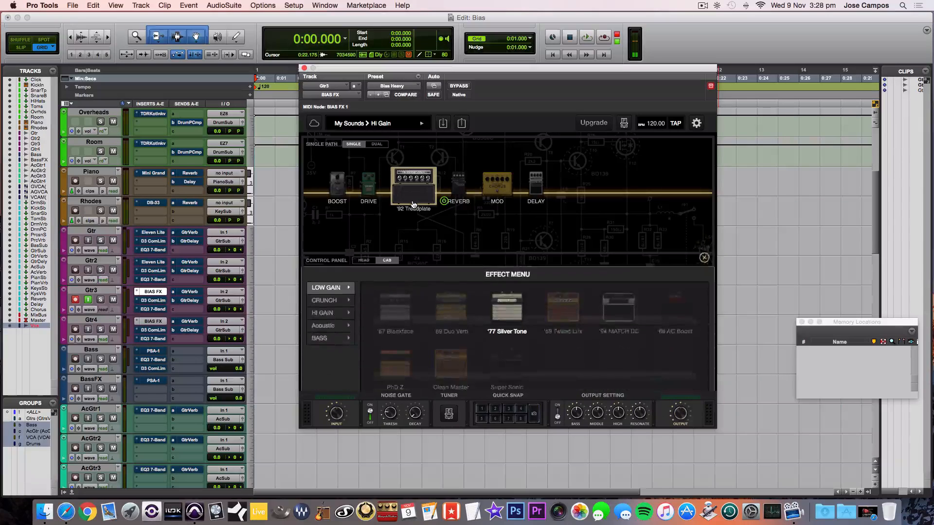
click(413, 204)
click(413, 204)
click(414, 204)
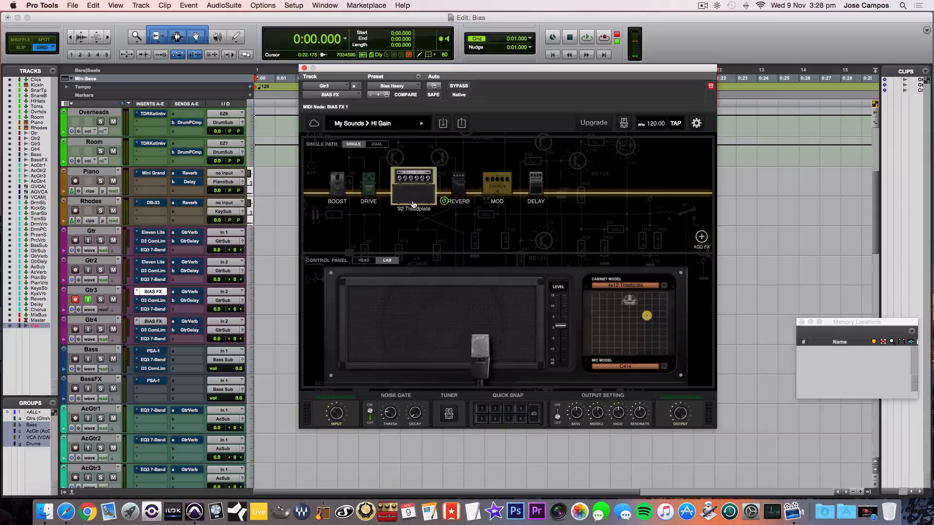
- Show the '92 Treadplate amp head and lower its Gain
click(365, 261)
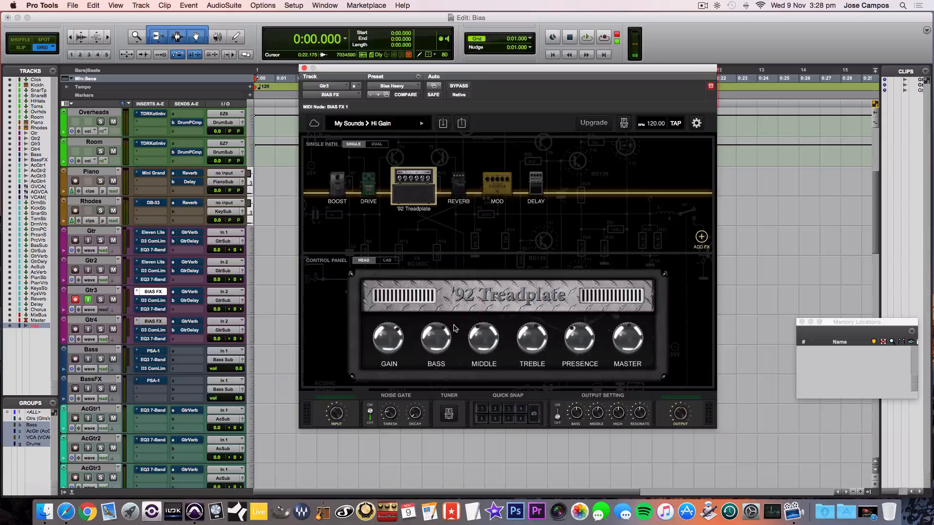
drag(390, 336, 393, 351)
- Switch on the Screamer pedal, lower its Drive, raise its Tone and Level, and compare the sound with the pedal bypassed
click(371, 195)
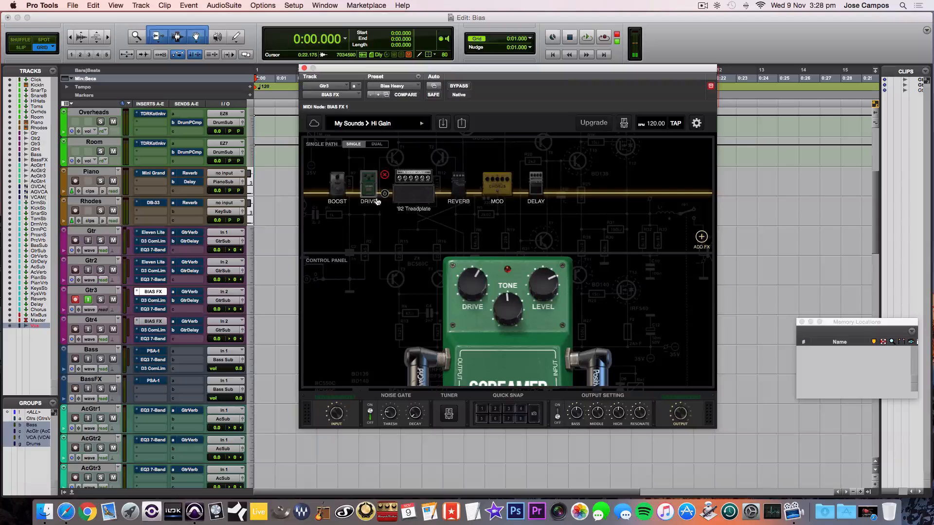
drag(479, 288, 514, 295)
mouse_move(512, 302)
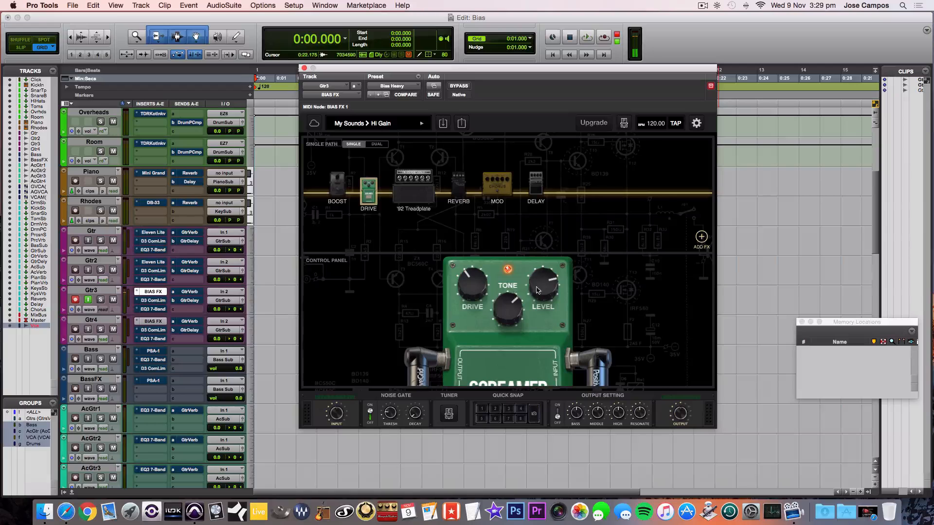
drag(538, 294, 538, 295)
drag(478, 283, 478, 286)
click(508, 270)
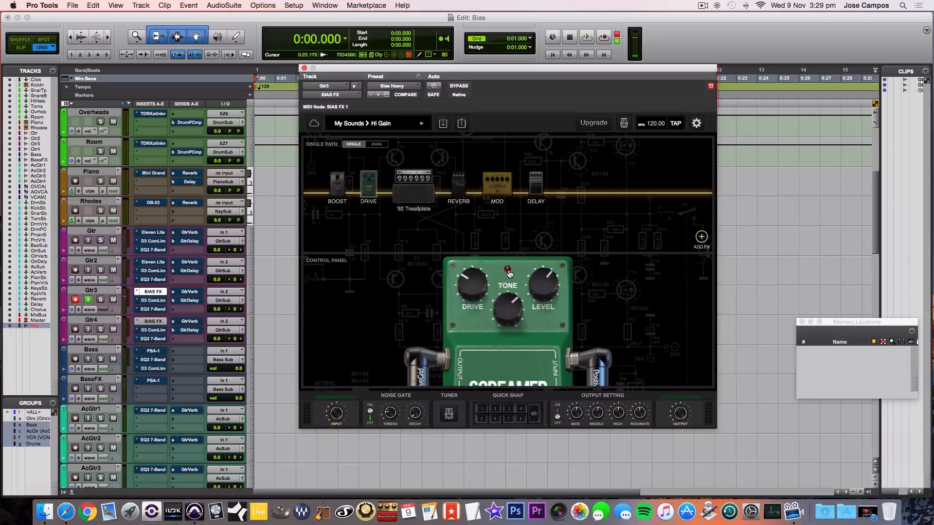
click(508, 270)
drag(514, 320, 506, 308)
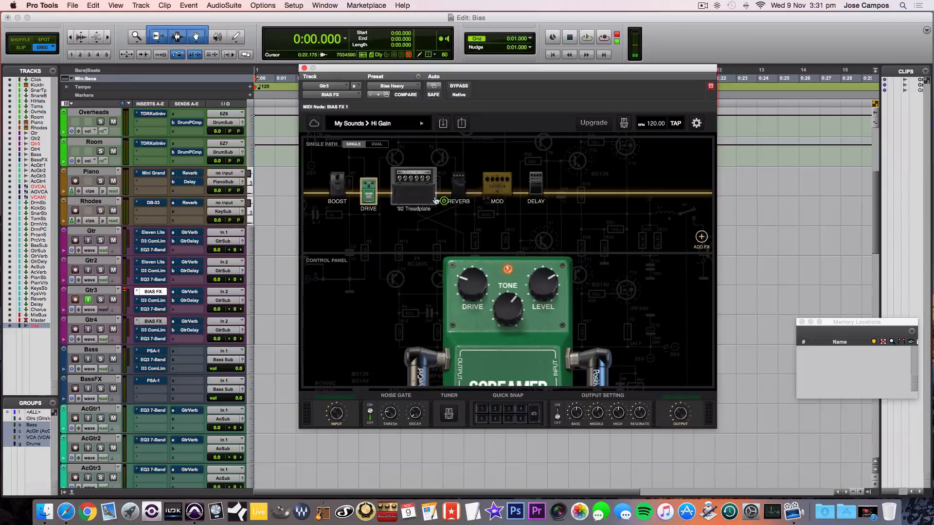
- Switch on the Reverb and Delay pedals and bring the '92 Treadplate head controls back into view
mouse_move(472, 200)
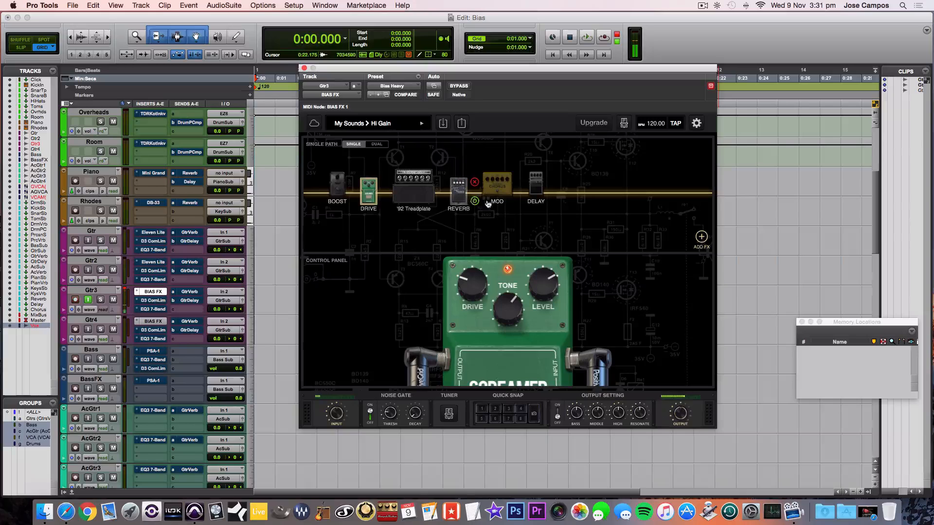
click(459, 195)
mouse_move(465, 296)
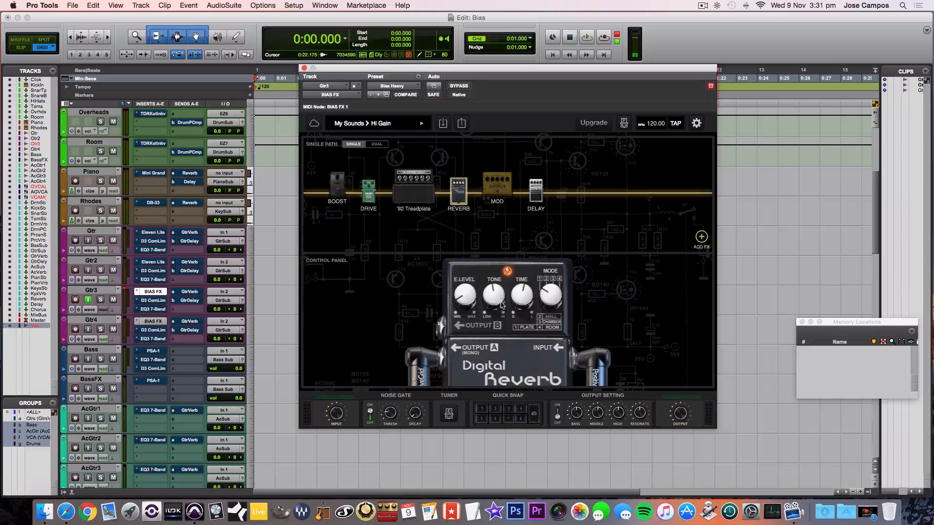
click(535, 193)
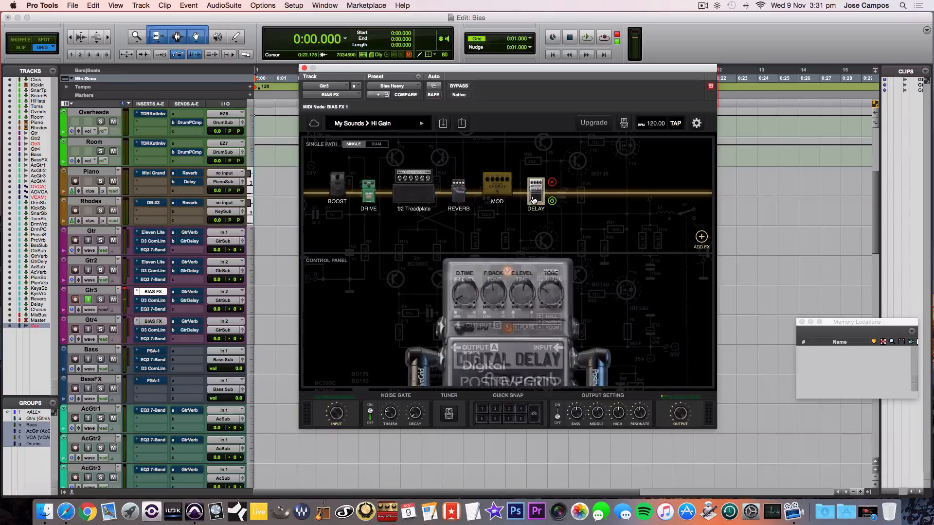
click(413, 187)
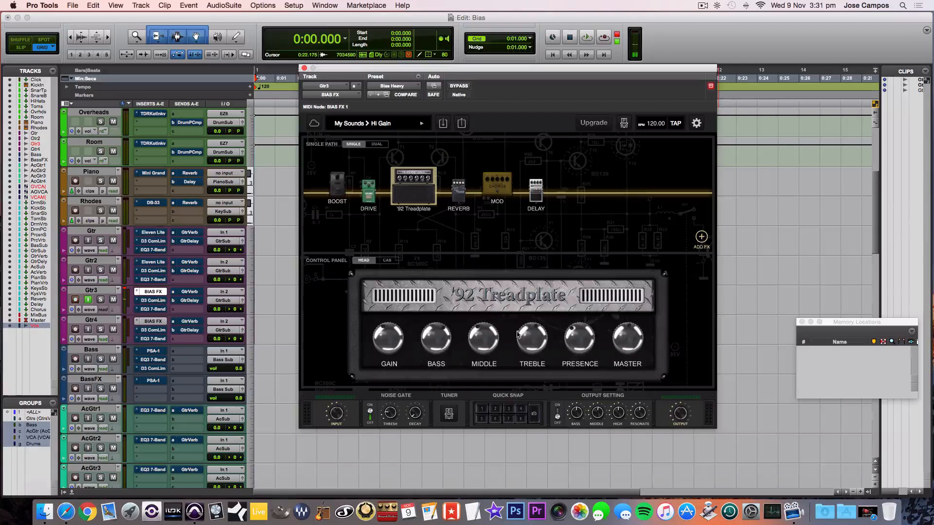
mouse_move(446, 341)
mouse_move(580, 321)
- View the preset banks and the Hi Gain preset saved in the My Sounds bank
click(367, 125)
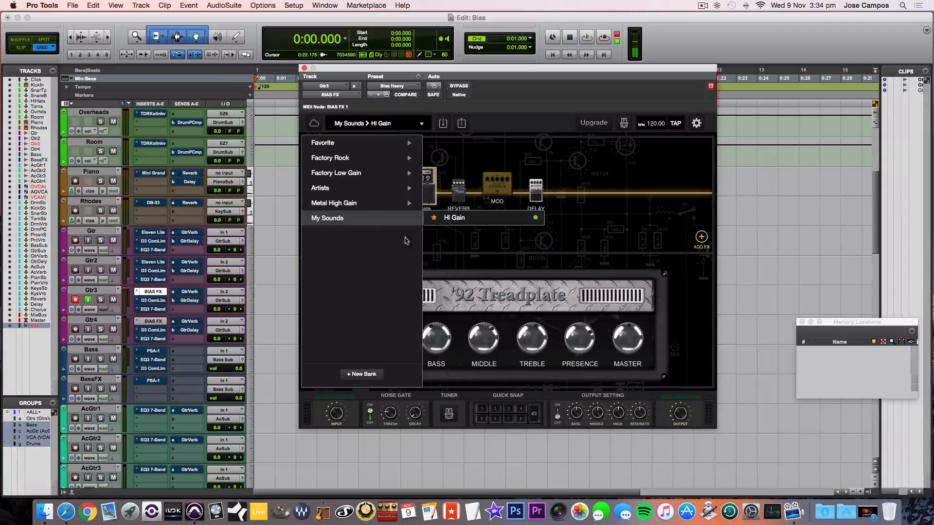
click(454, 246)
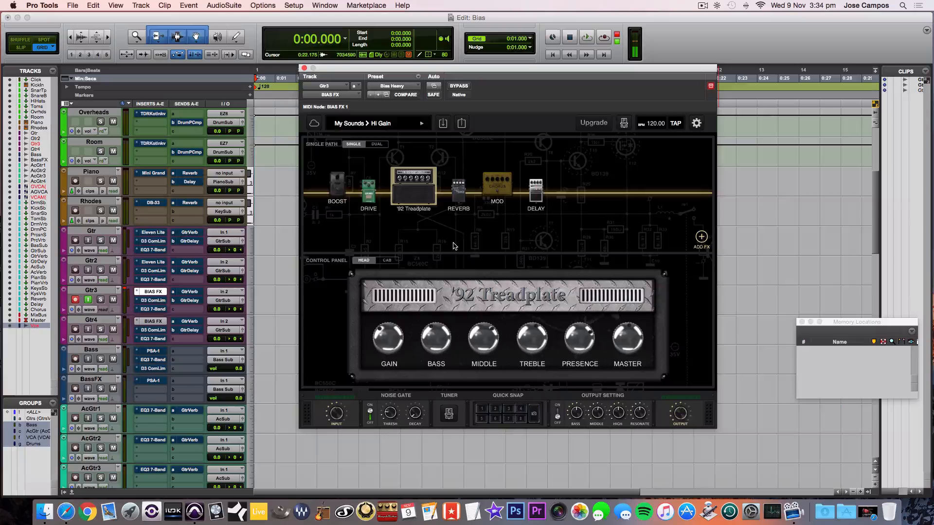
click(362, 126)
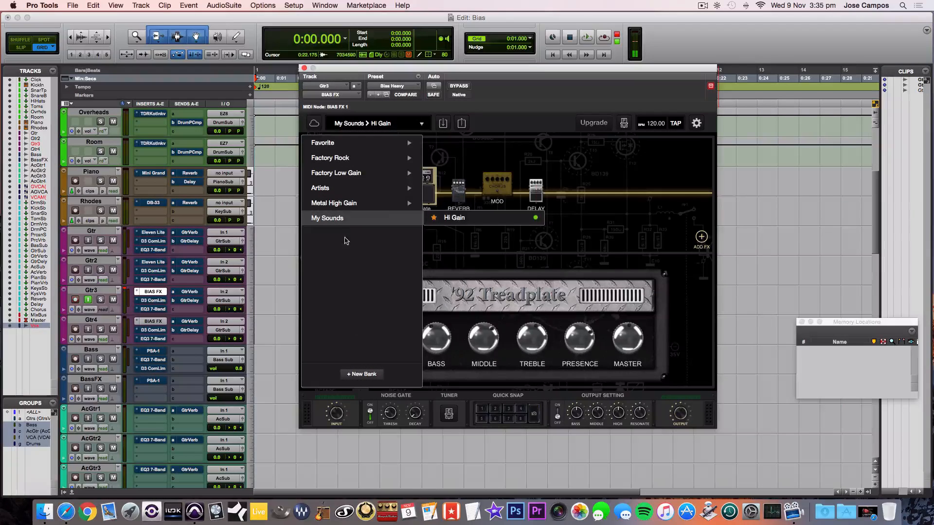
mouse_move(390, 217)
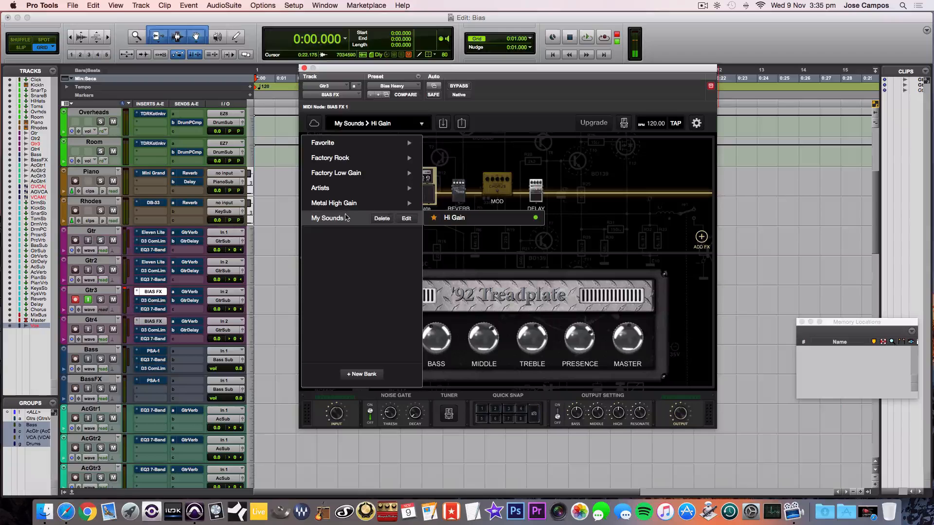
click(442, 218)
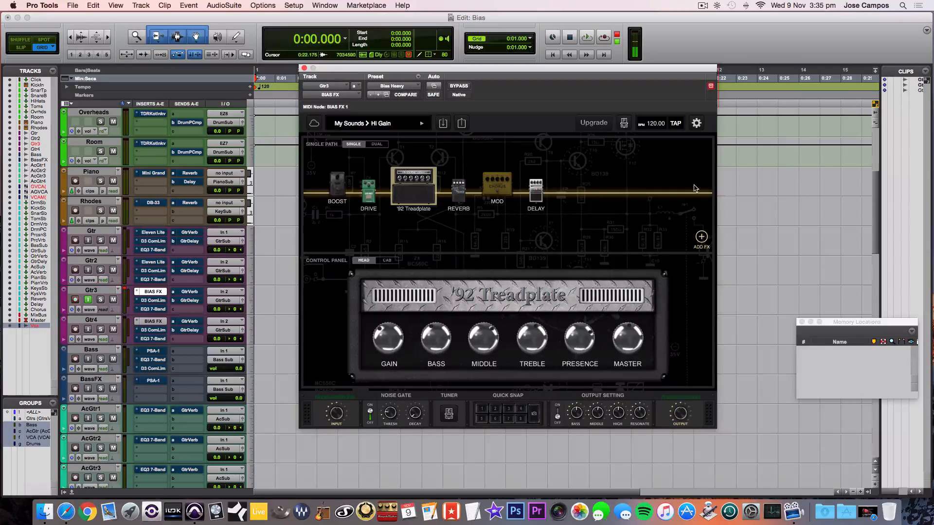
- Hide and restore the Clips list in the Edit window, and widen it so the clip names can be read
double_click(880, 146)
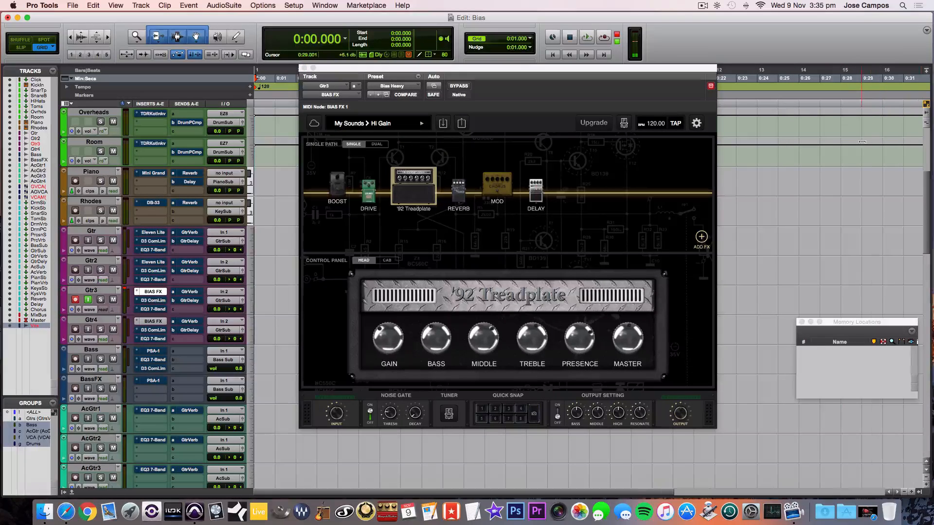
click(918, 493)
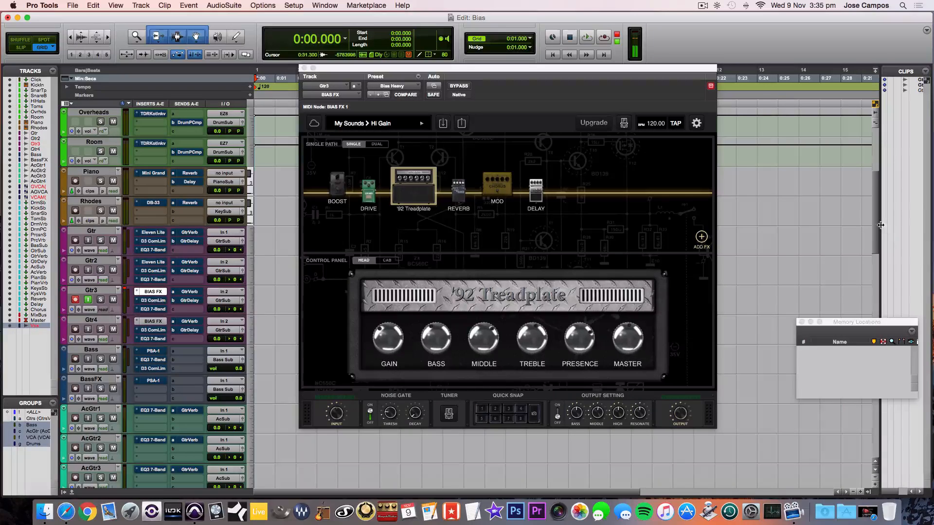
drag(881, 224, 862, 237)
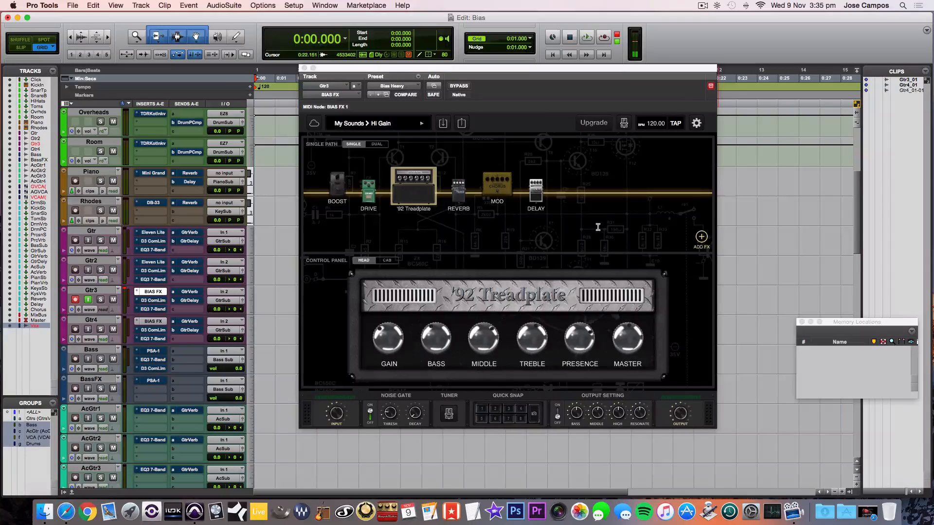
- View the BIAS FX Professional upgrade offer, examine the rig's pedalboard and rack views, and return to the signal path
click(593, 123)
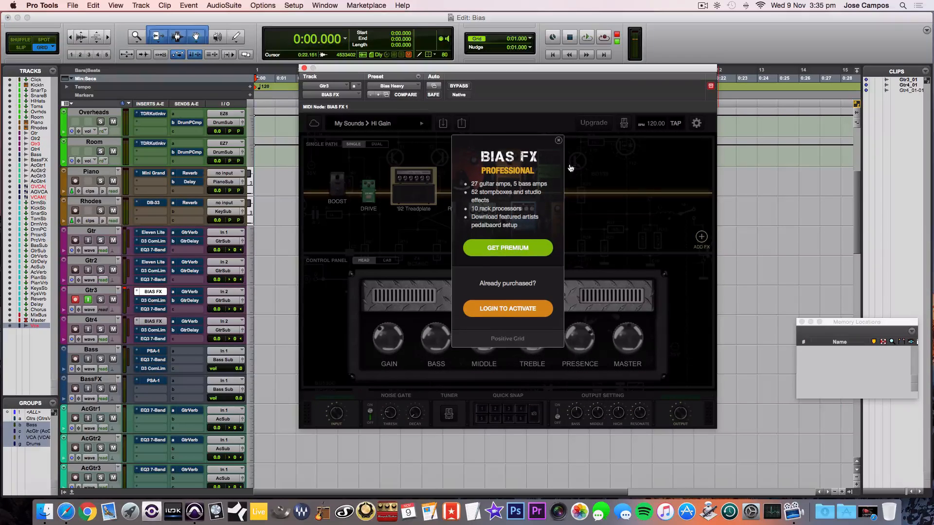
click(558, 141)
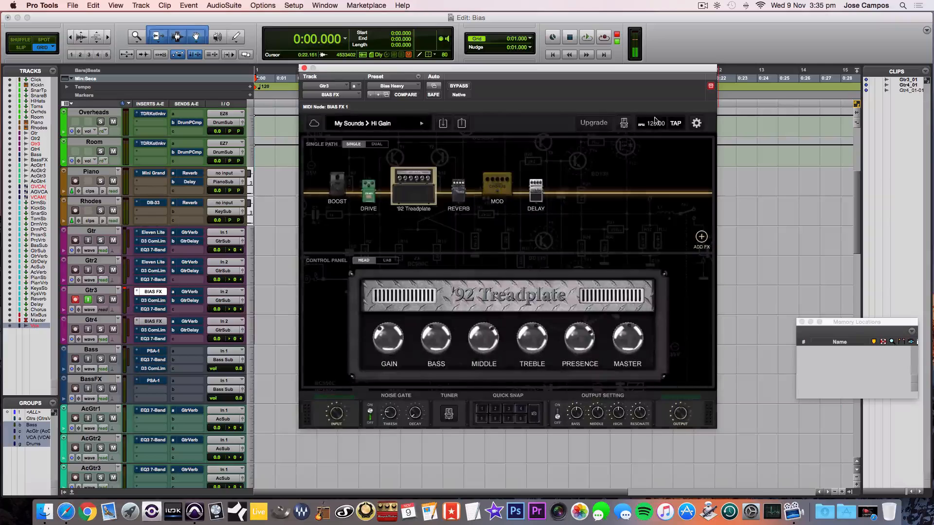
click(625, 124)
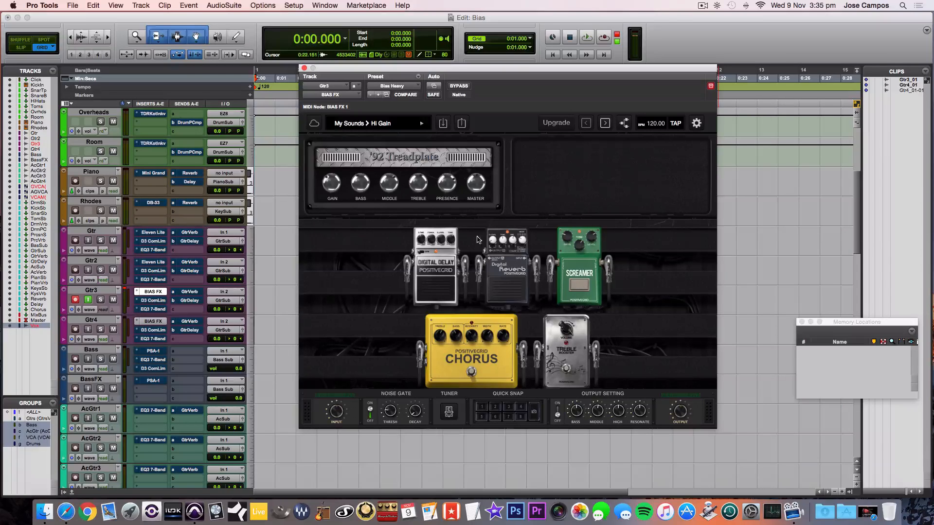
click(603, 126)
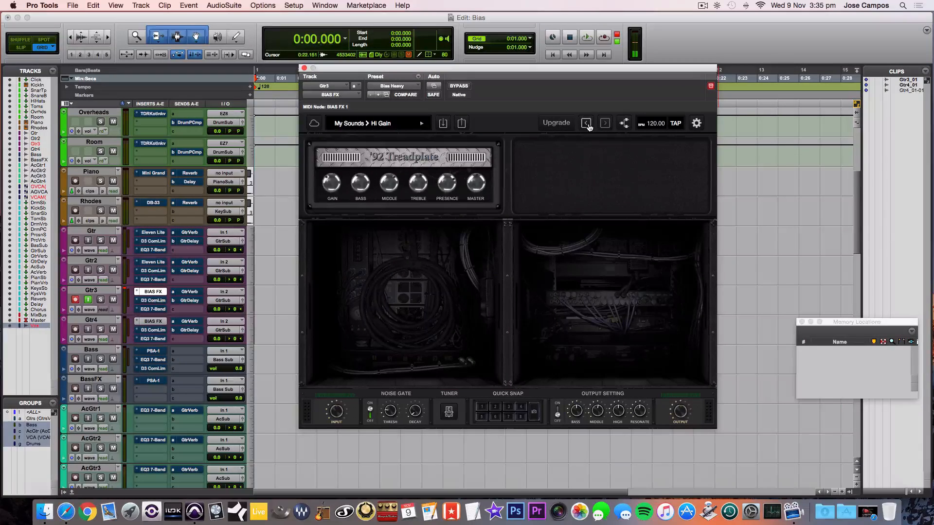
click(587, 125)
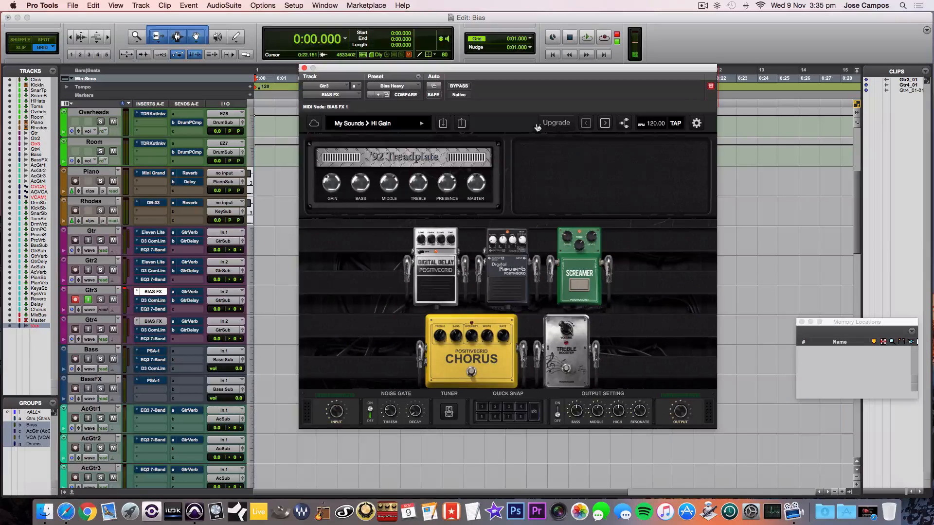
click(624, 124)
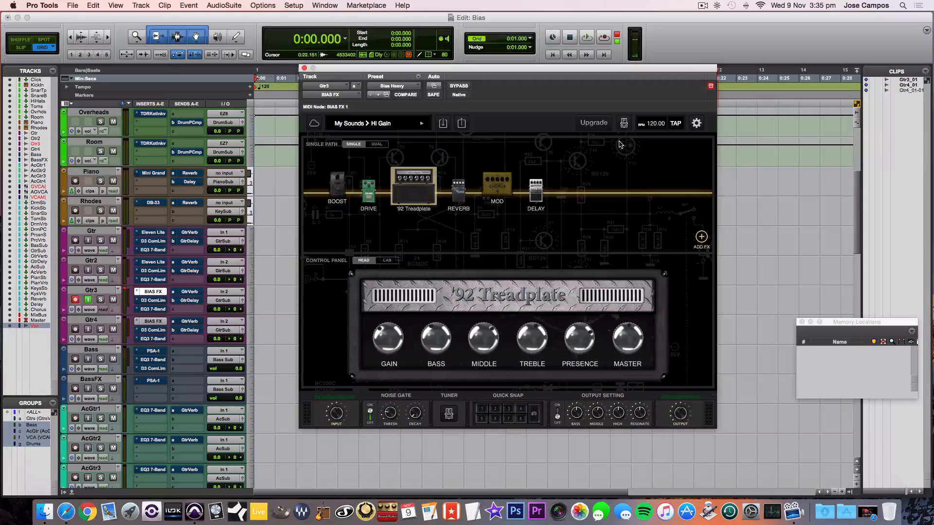
- View the plug-in's settings options, browse the online Artist and Preset pages, and return to the signal path
click(696, 127)
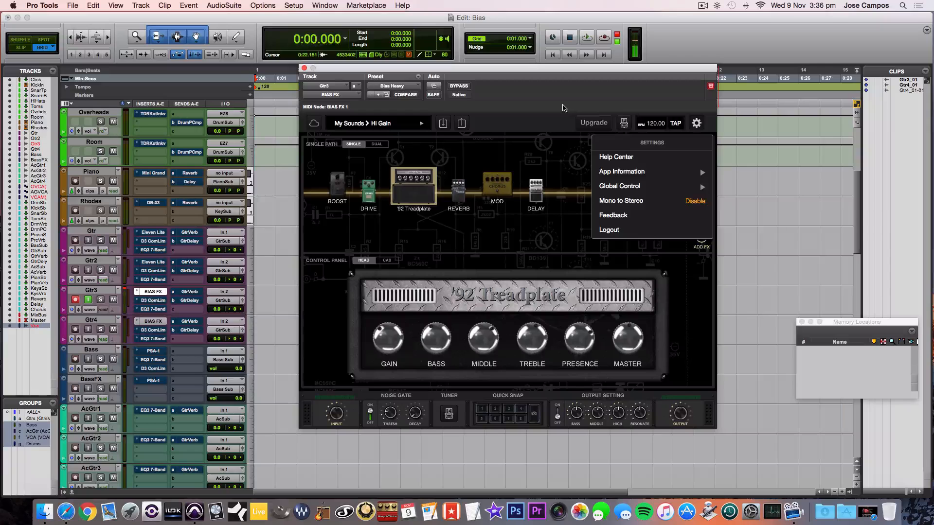
click(553, 125)
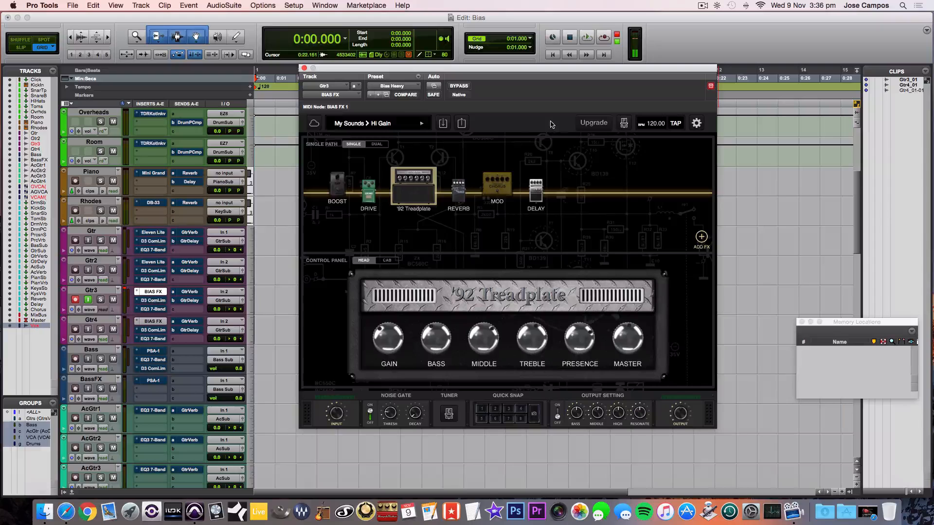
click(315, 124)
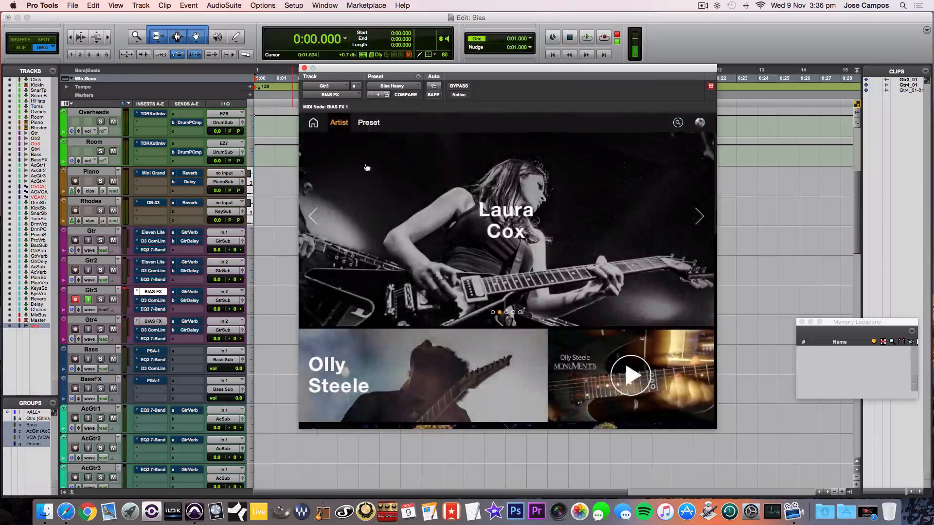
click(374, 124)
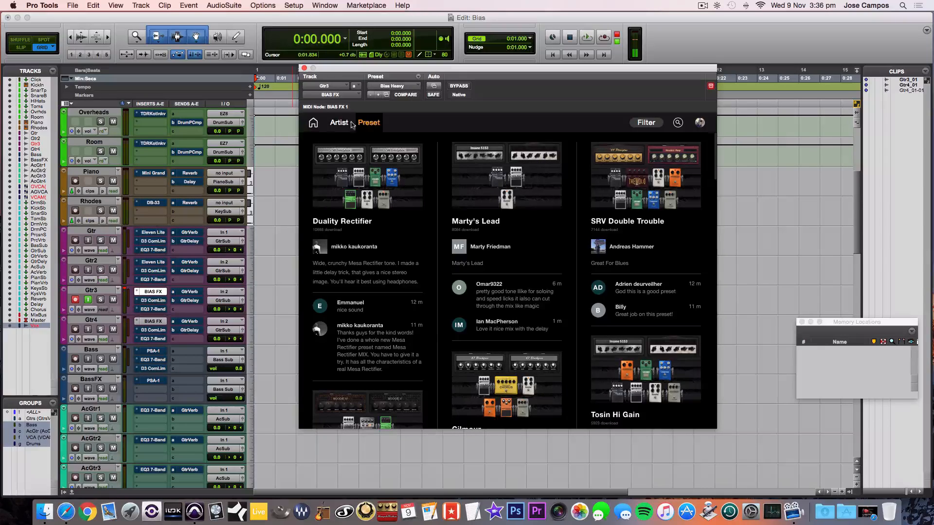
click(314, 124)
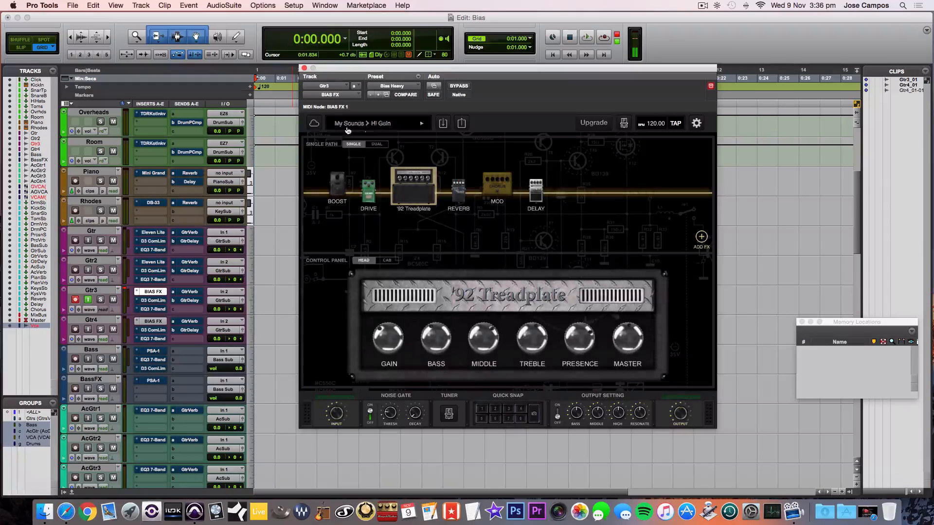